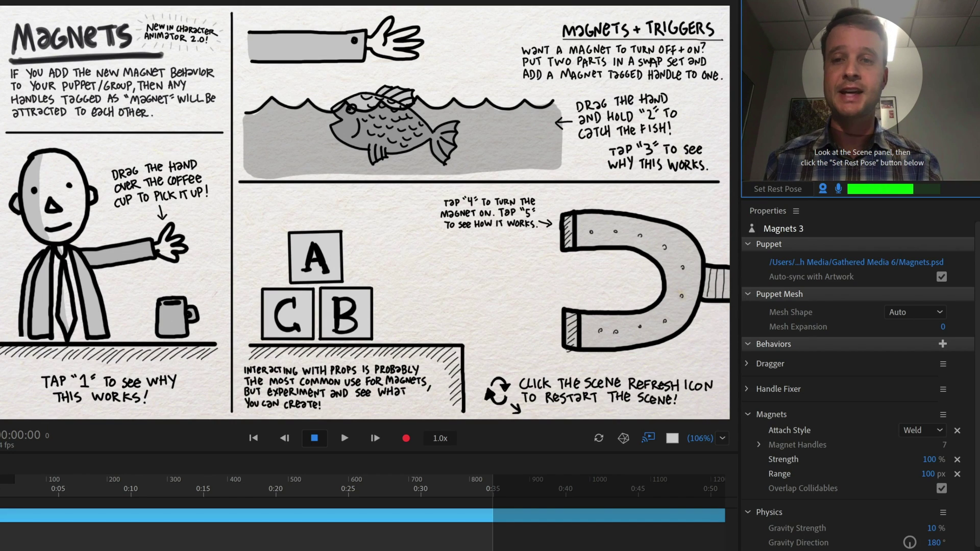
# Focus the Magnets scene to show the Dragger, Magnets, Physics, Transform and Triggers behaviors.
pyautogui.click(195, 130)
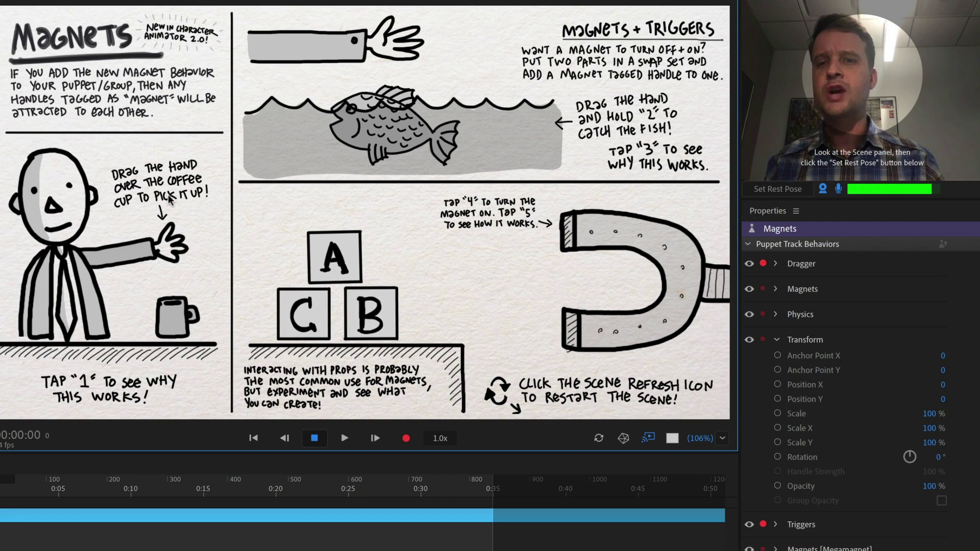
# Drag the character's hand toward his face, then swing the top arm down to the fish.
pyautogui.moveTo(172, 237)
pyautogui.mouseDown()
pyautogui.moveTo(139, 221)
pyautogui.moveTo(166, 296)
pyautogui.moveTo(152, 227)
pyautogui.moveTo(69, 205)
pyautogui.moveTo(139, 225)
pyautogui.moveTo(171, 263)
pyautogui.moveTo(156, 248)
pyautogui.moveTo(156, 258)
pyautogui.moveTo(171, 143)
pyautogui.moveTo(155, 205)
pyautogui.moveTo(166, 239)
pyautogui.mouseUp()
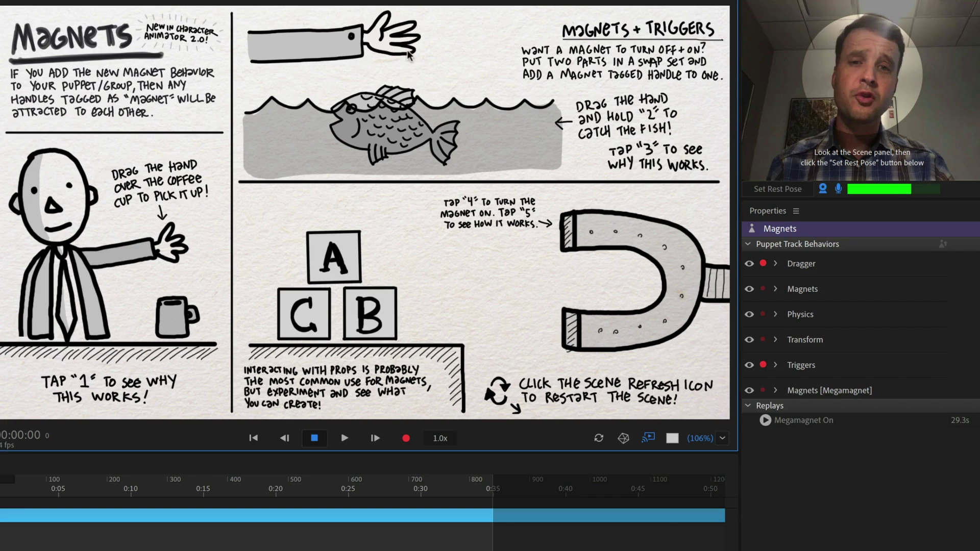
pyautogui.moveTo(407, 55); pyautogui.dragTo(395, 145)
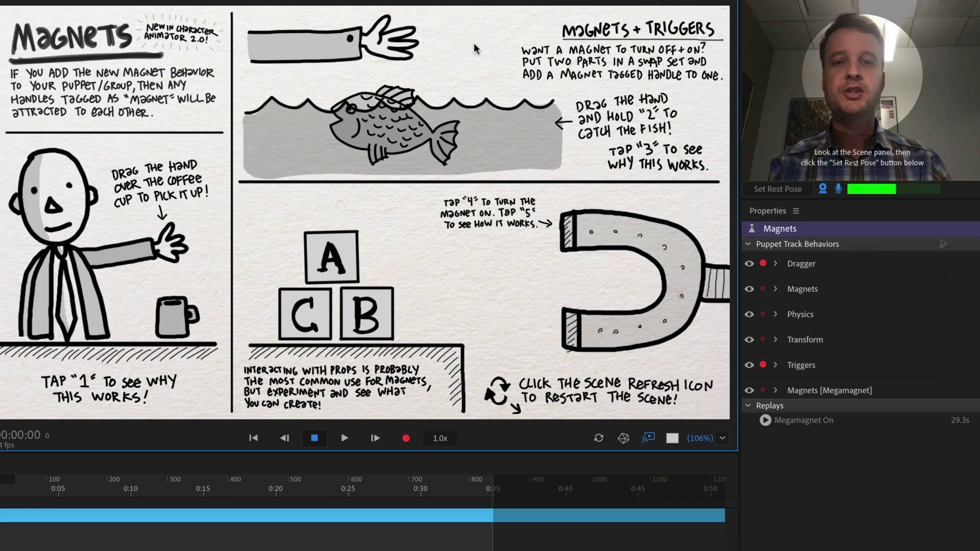
# Toggle the top hand between open and fist several times with the 2 trigger key.
pyautogui.press('2')
pyautogui.press('2')
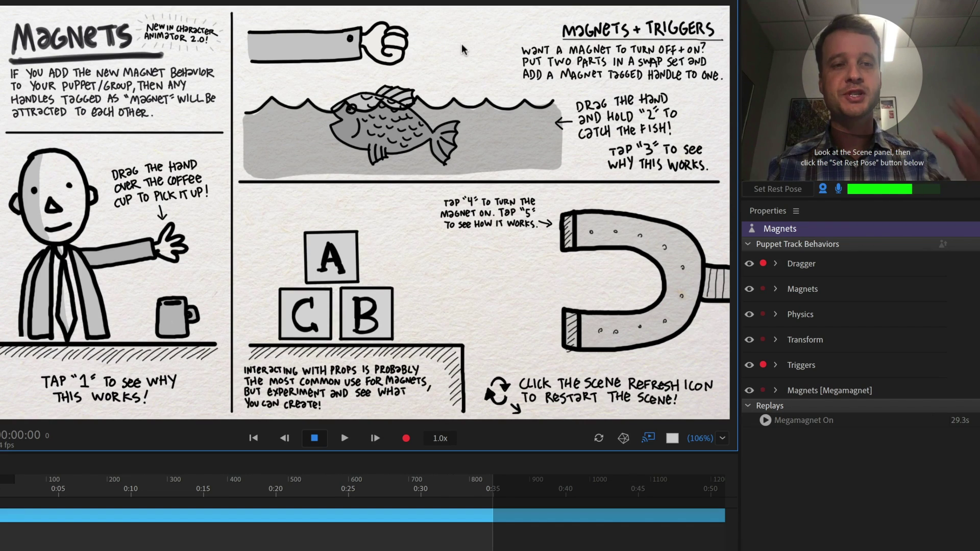
pyautogui.press('2')
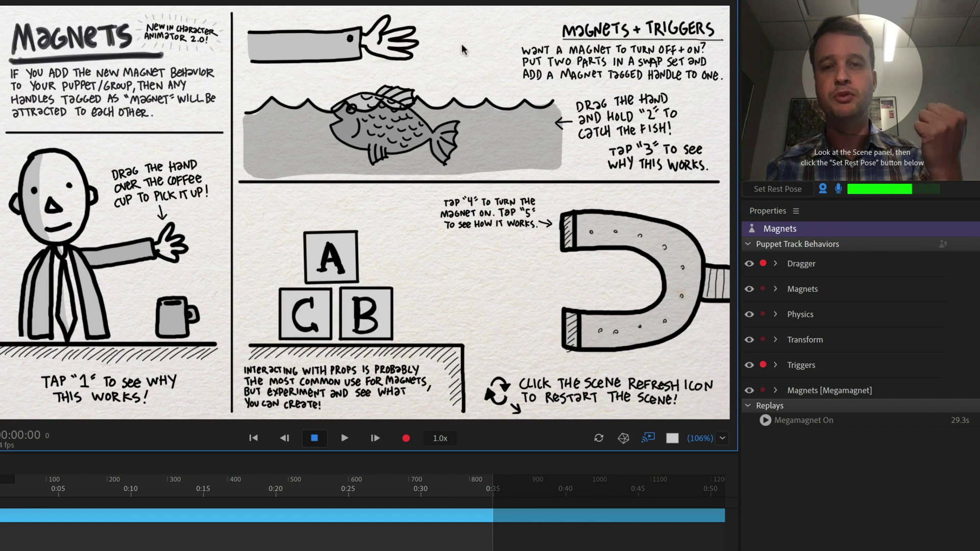
pyautogui.press('2')
pyautogui.press('2')
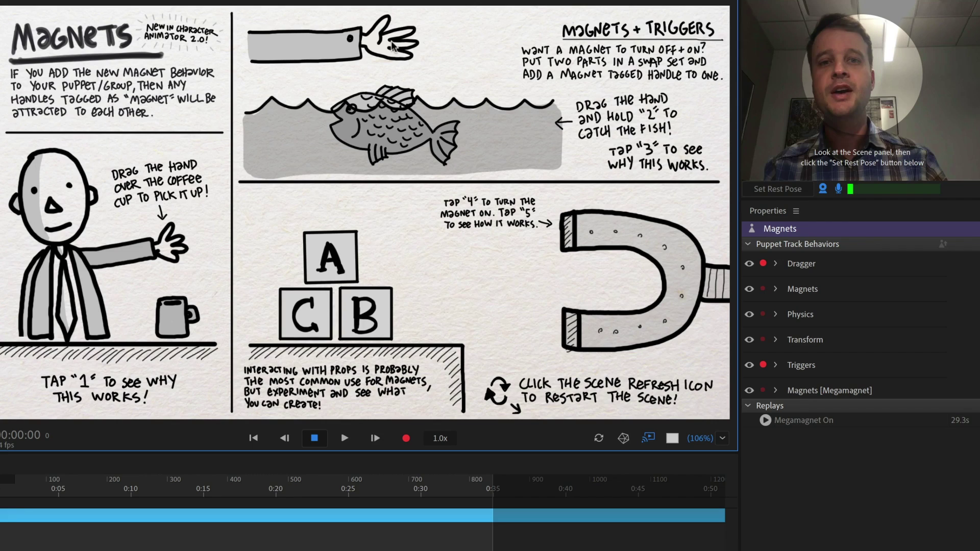
pyautogui.press('2')
# Lower the clenched hand onto the fish, magnetize it, and carry it back into the water.
pyautogui.moveTo(392, 47); pyautogui.dragTo(364, 40)
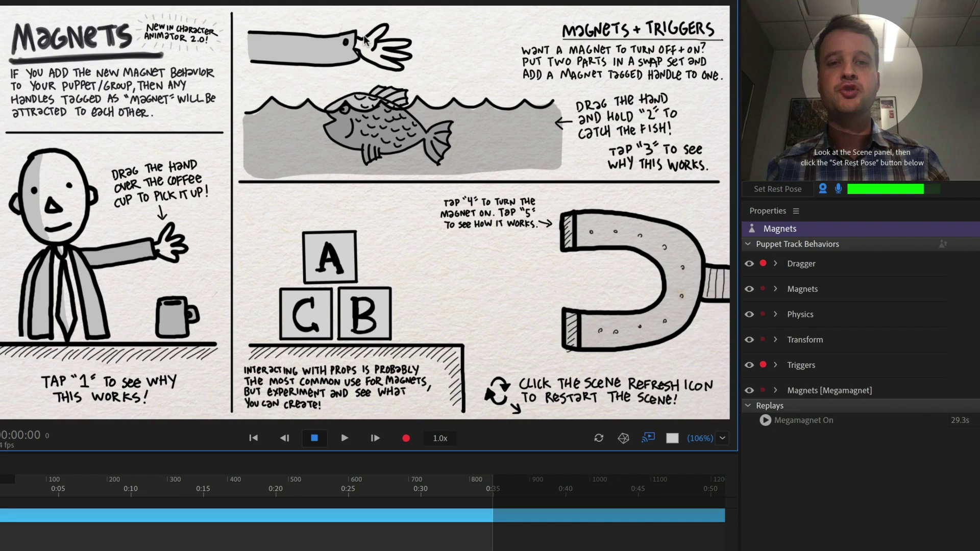
pyautogui.press('2')
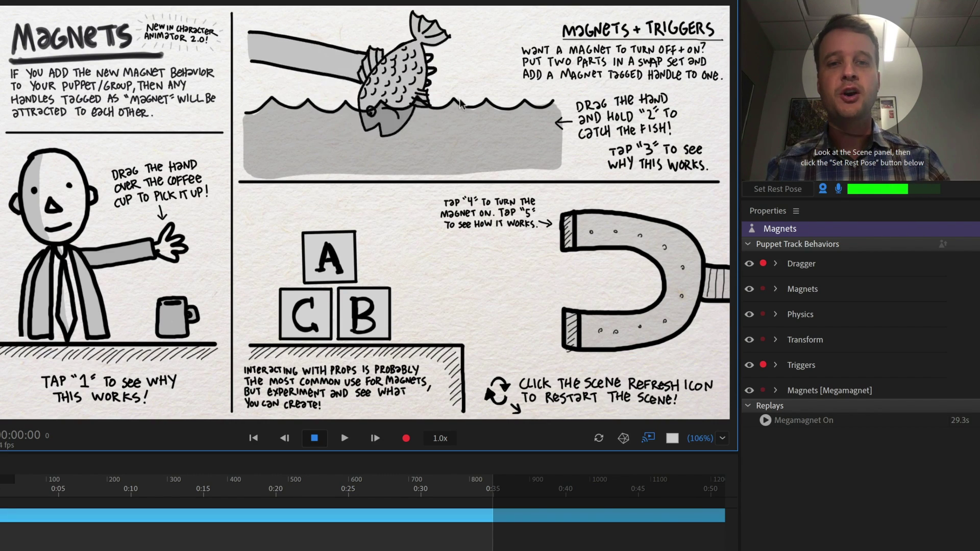
pyautogui.moveTo(365, 50); pyautogui.dragTo(423, 82)
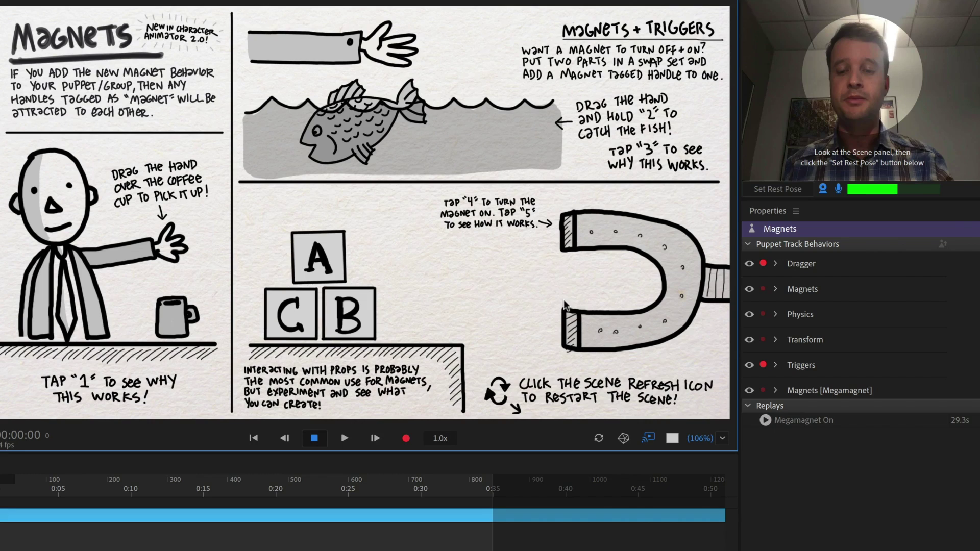
# Trigger the Megamagnet On replay with key 4 so the magnet pulls the blocks.
pyautogui.press('4')
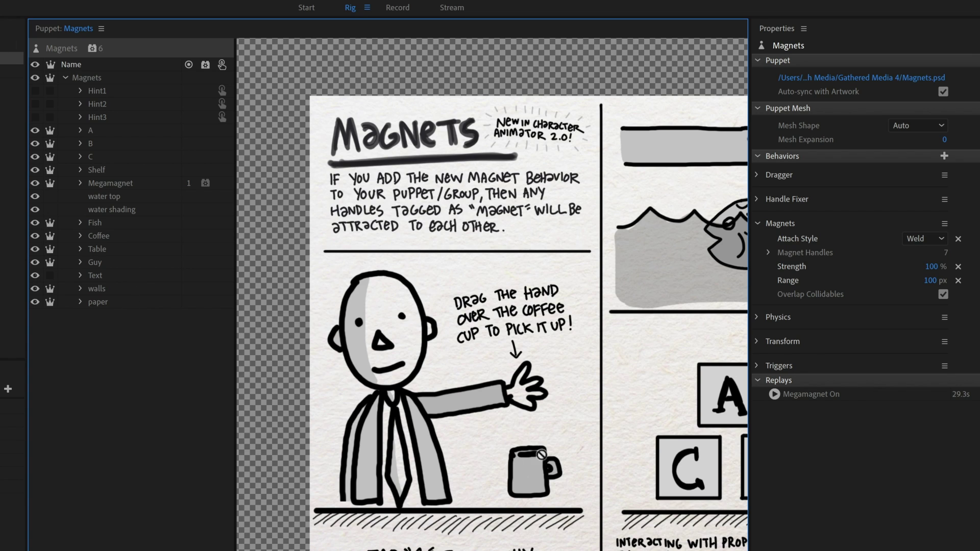
# Expand Guy and Arm, select Arm, and inspect the hand handle's Draggable and Magnet tags.
pyautogui.click(80, 262)
pyautogui.click(98, 288)
pyautogui.click(110, 293)
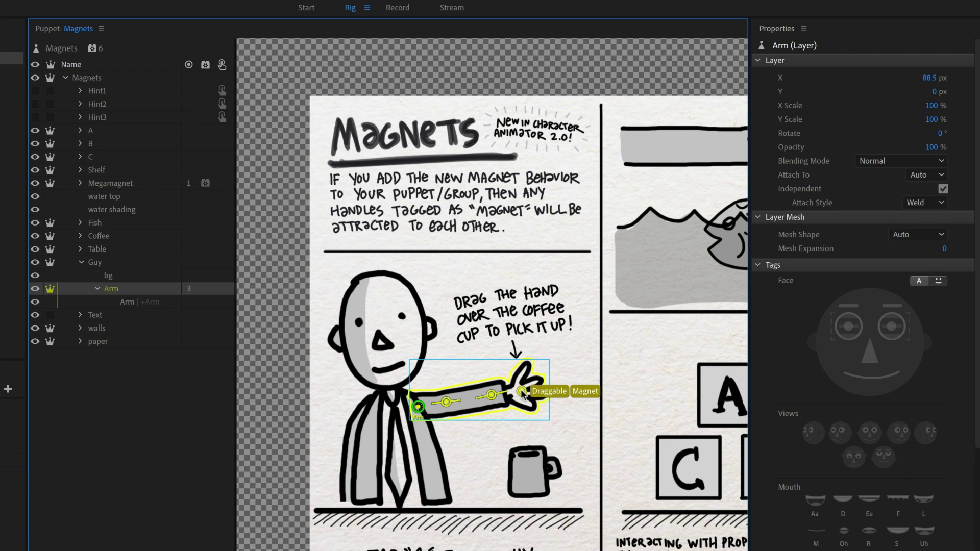
pyautogui.scroll(-8, 899, 487)
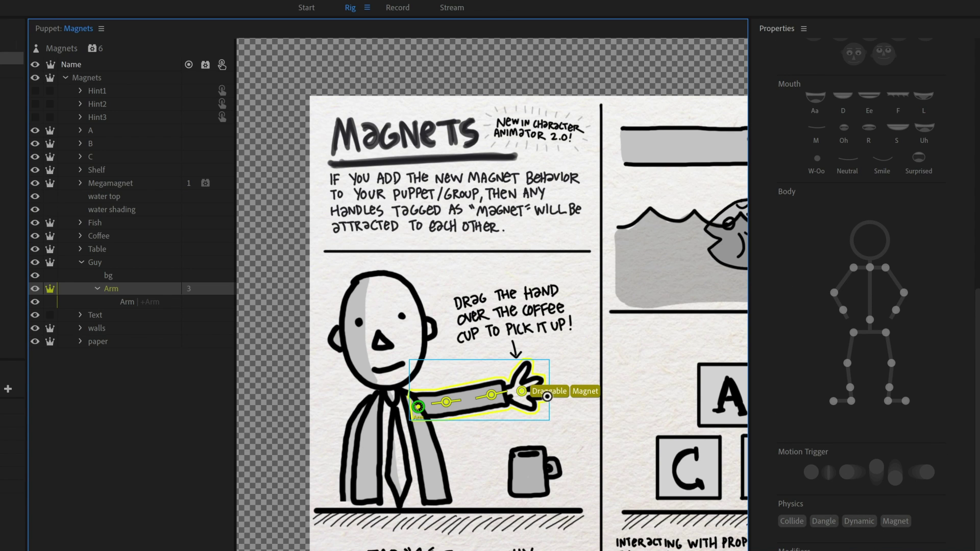
pyautogui.click(521, 392)
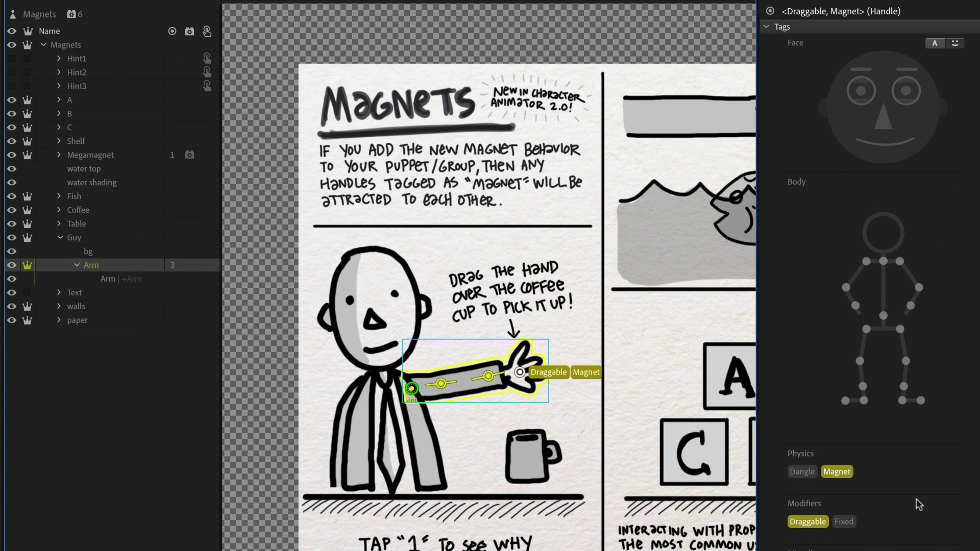
# Inspect the Coffee layer's Collide, Dynamic and Magnet tags, then reselect the whole Magnets puppet.
pyautogui.click(89, 209)
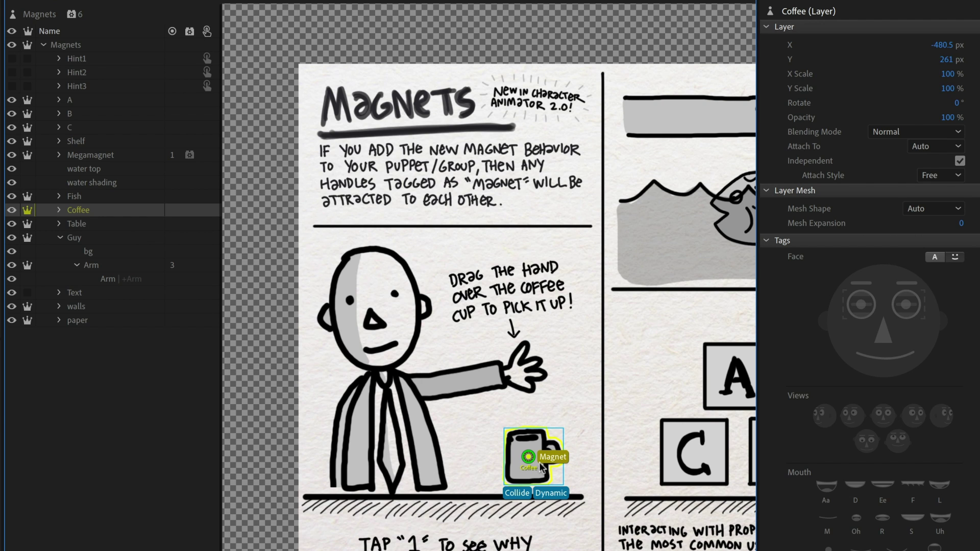
pyautogui.scroll(-8, 913, 495)
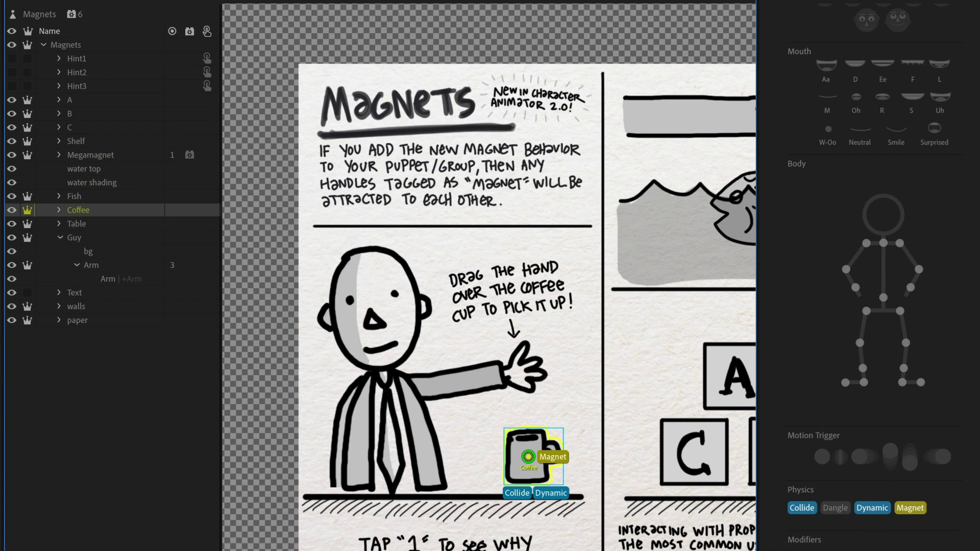
pyautogui.click(121, 17)
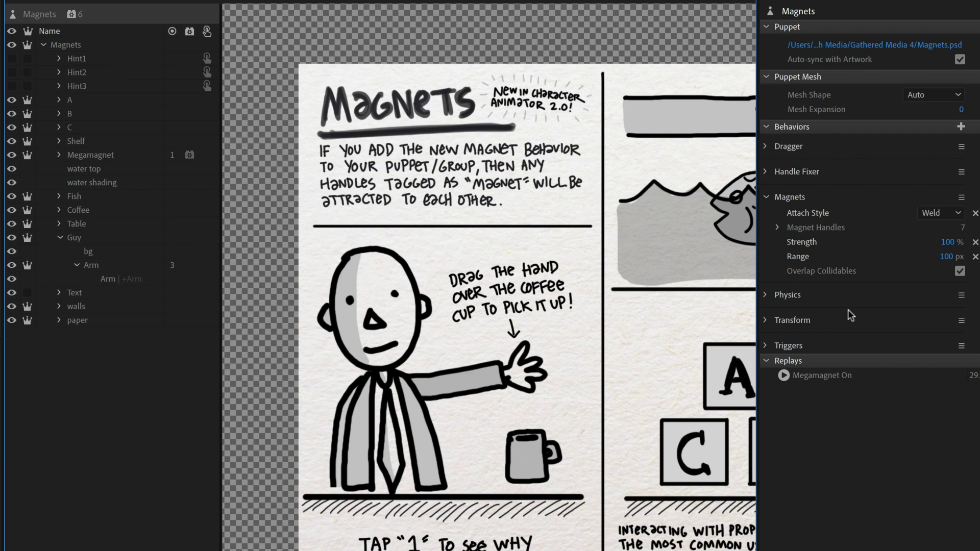
# Change the Magnets behavior's Attach Style from Weld to Hinge.
pyautogui.click(961, 127)
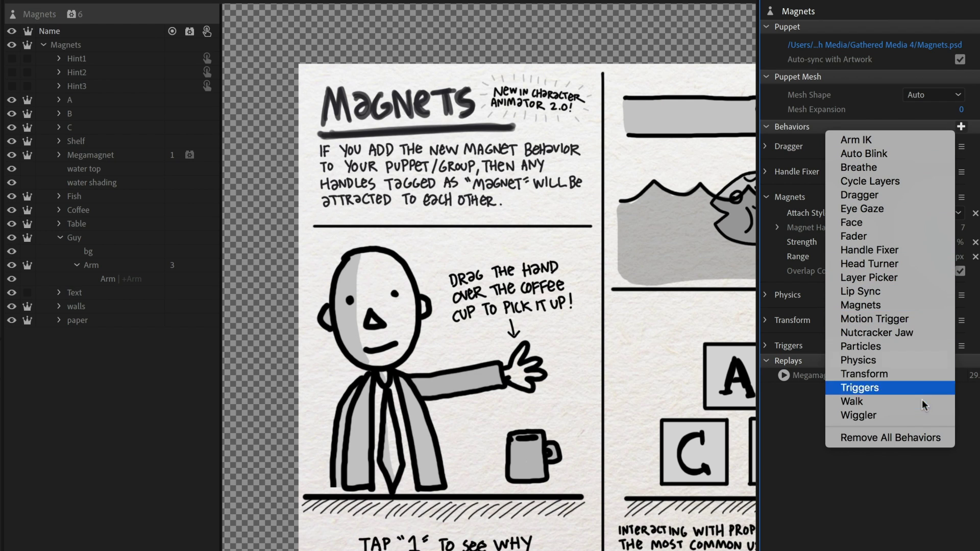
pyautogui.press('Escape')
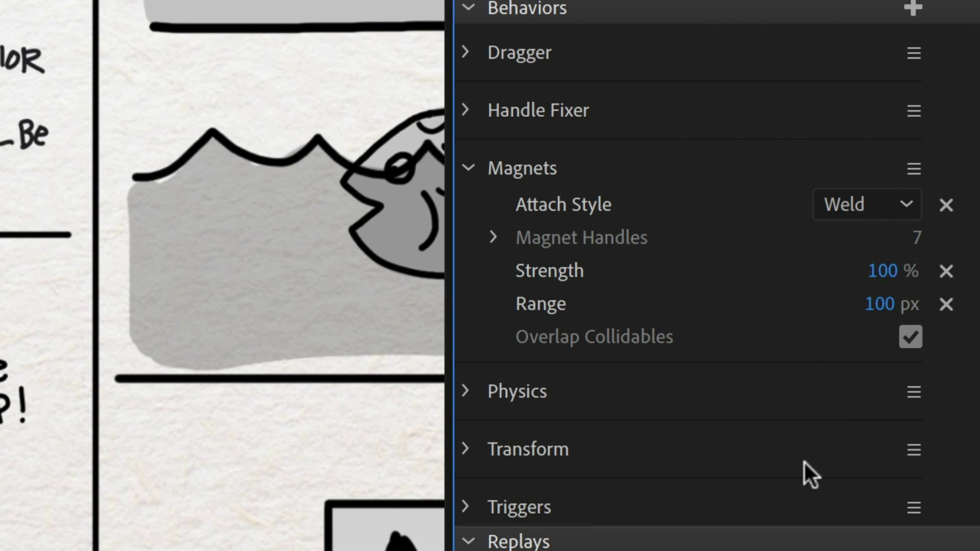
pyautogui.click(871, 203)
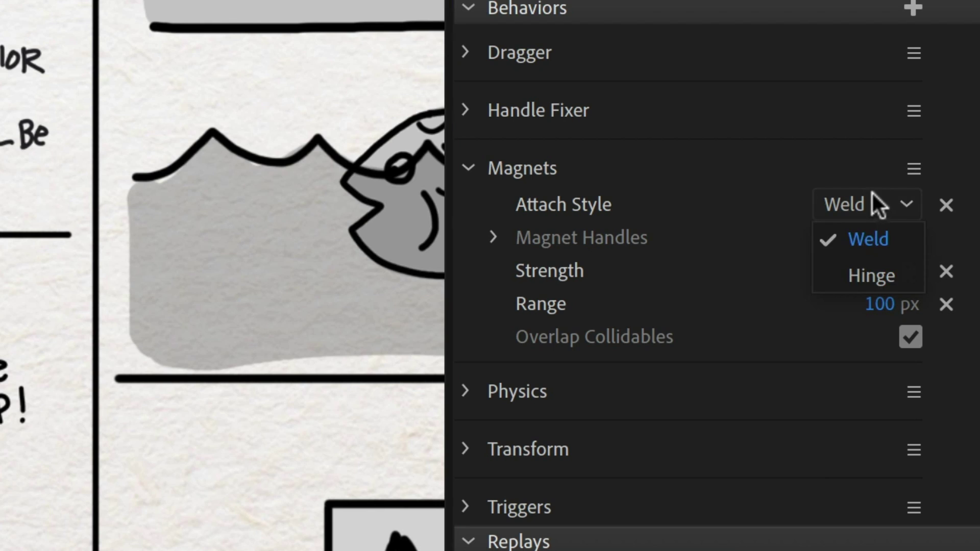
pyautogui.click(859, 273)
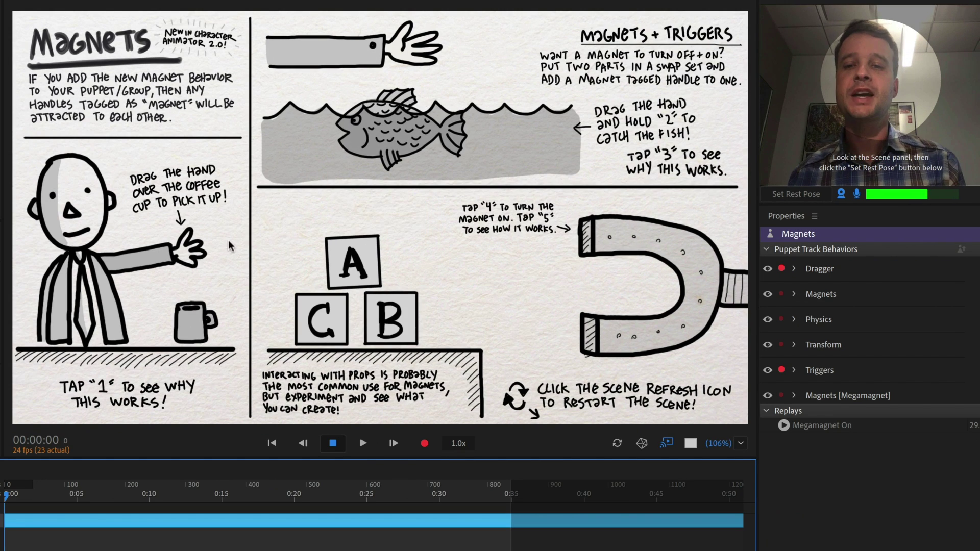
# Drag the character's hand onto the coffee cup so it lifts and pivots on the hinge.
pyautogui.click(186, 306)
pyautogui.moveTo(186, 306); pyautogui.dragTo(174, 237)
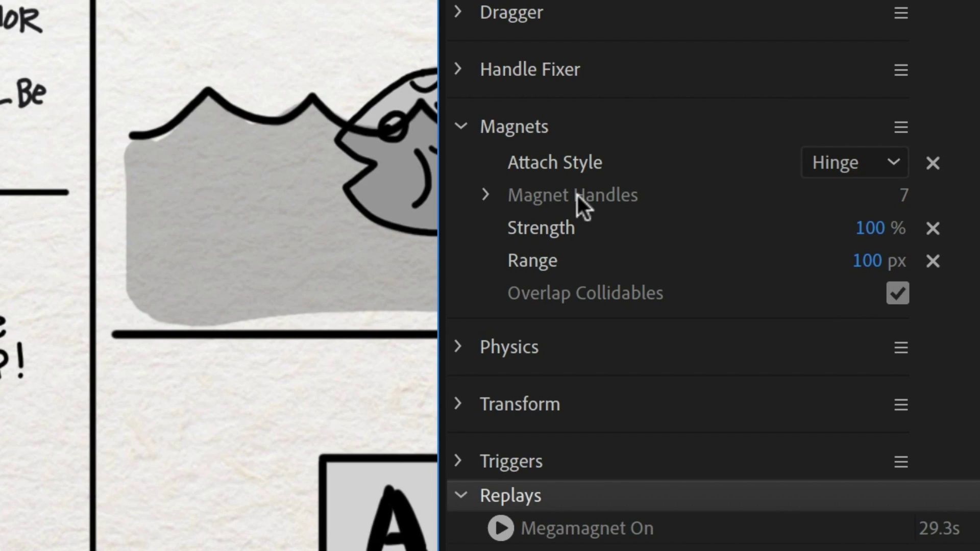
pyautogui.click(487, 193)
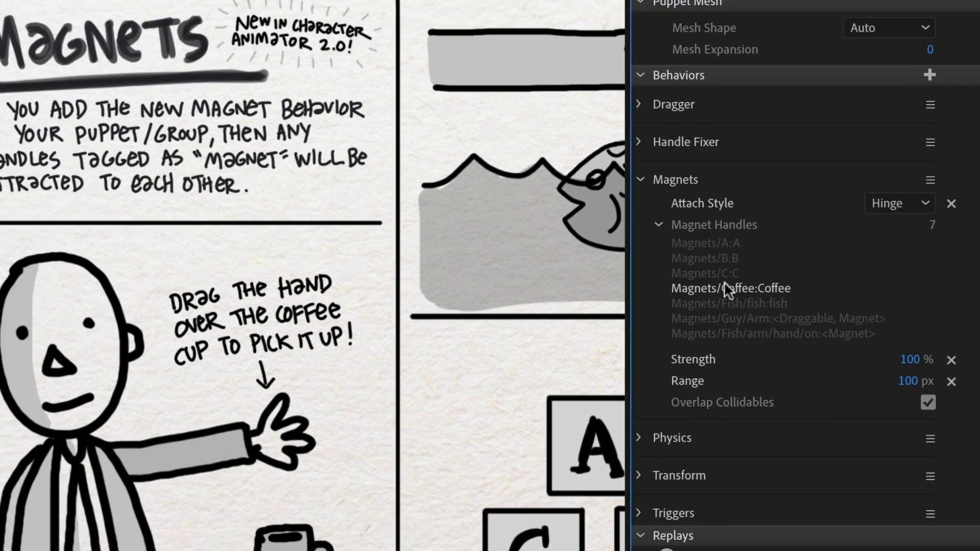
pyautogui.click(723, 288)
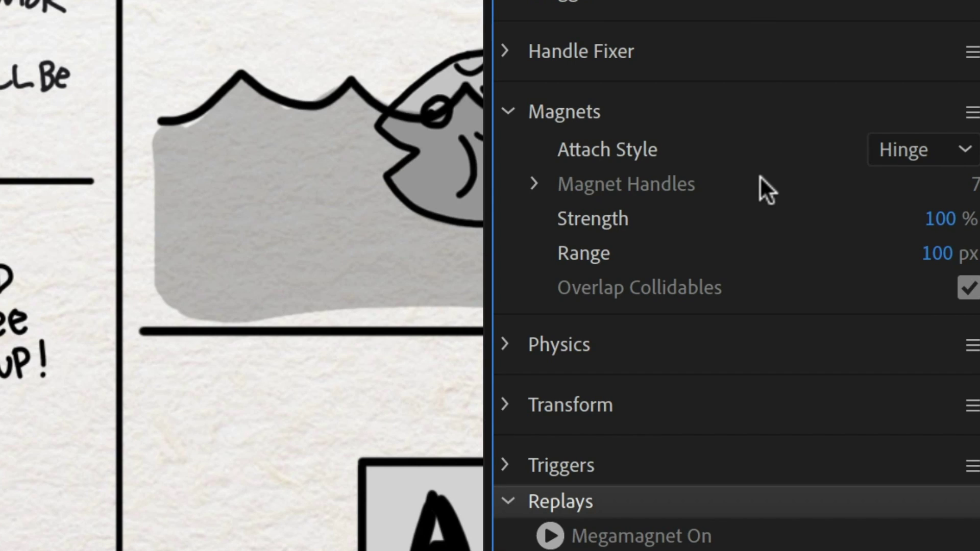
pyautogui.moveTo(942, 218); pyautogui.dragTo(913, 218)
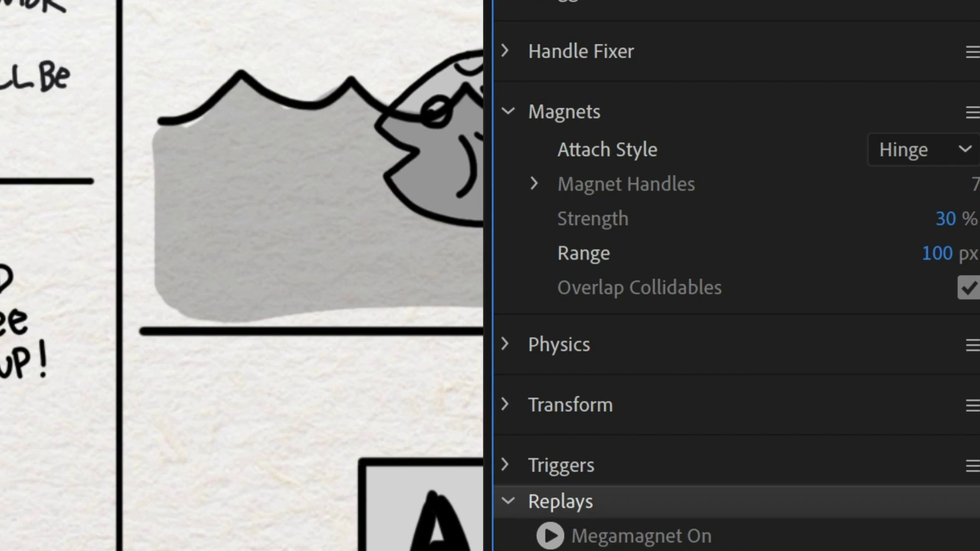
pyautogui.click(944, 219)
pyautogui.write('100')
pyautogui.press('Return')
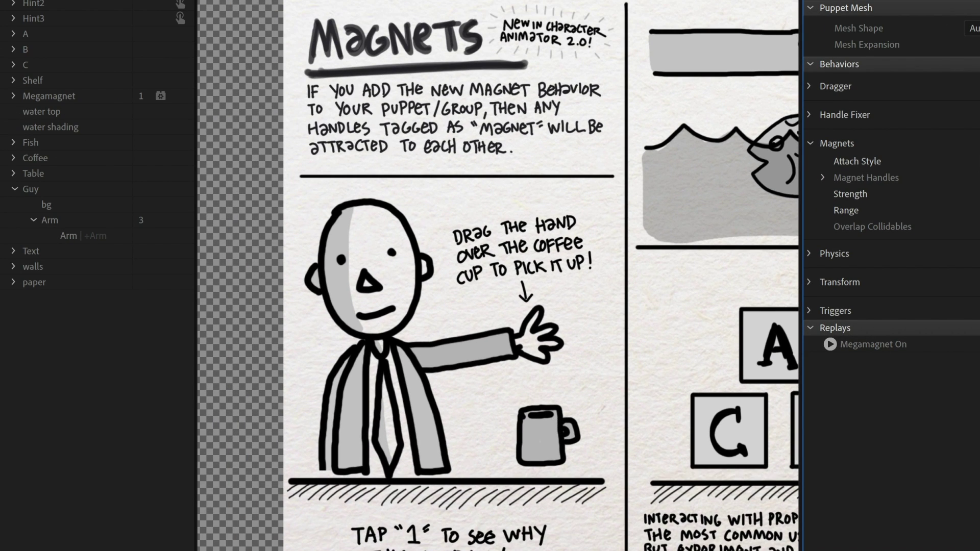
# Briefly select the Coffee and Arm layers, then close the open hand into a fist with key 2.
pyautogui.click(37, 159)
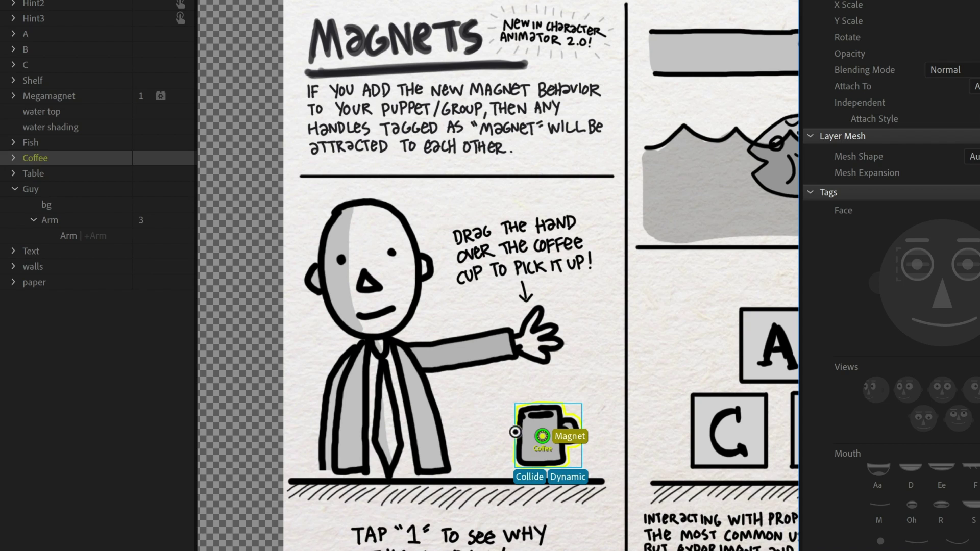
pyautogui.click(57, 222)
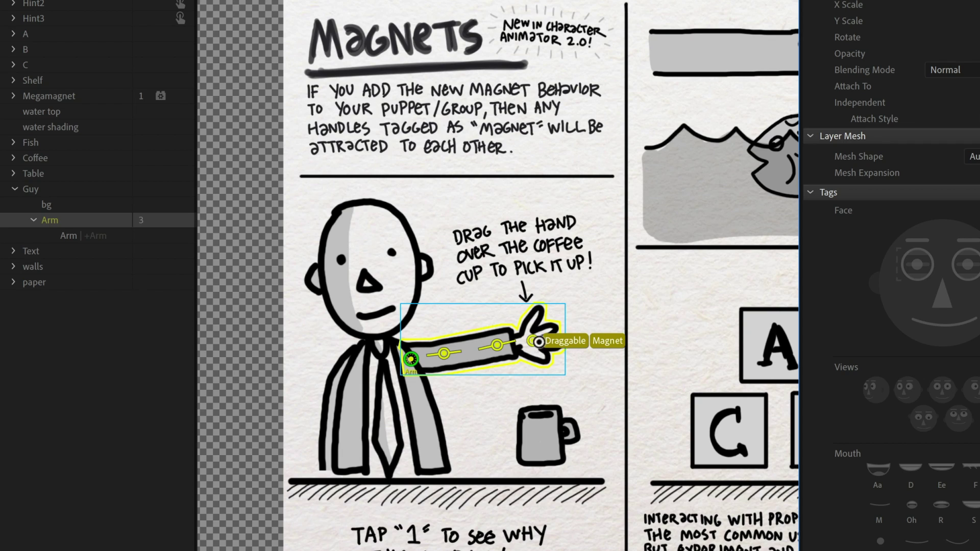
pyautogui.press('Escape')
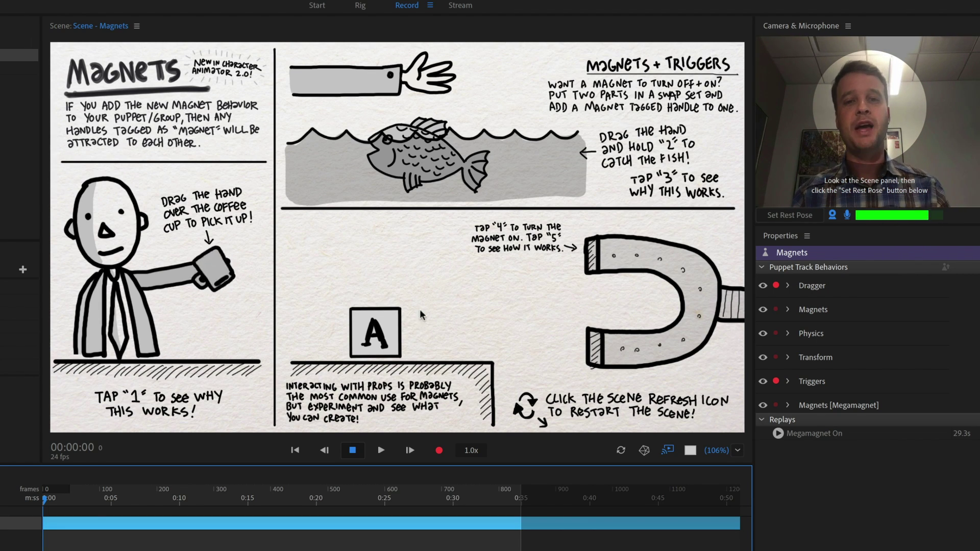
pyautogui.click(486, 129)
pyautogui.press('2')
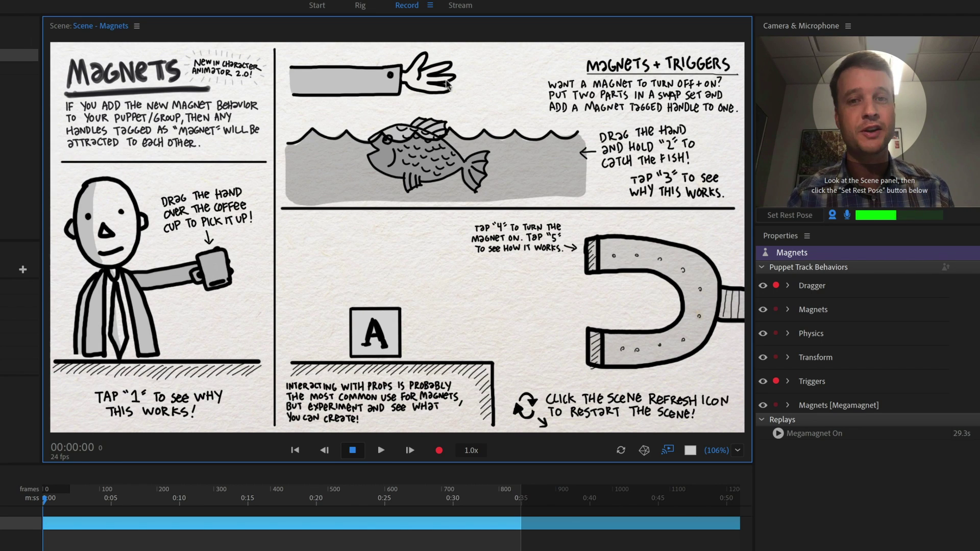
# Drag the fist down to grab the fish, then release it with key 2.
pyautogui.moveTo(446, 79)
pyautogui.mouseDown()
pyautogui.moveTo(443, 98)
pyautogui.moveTo(446, 82)
pyautogui.mouseUp()
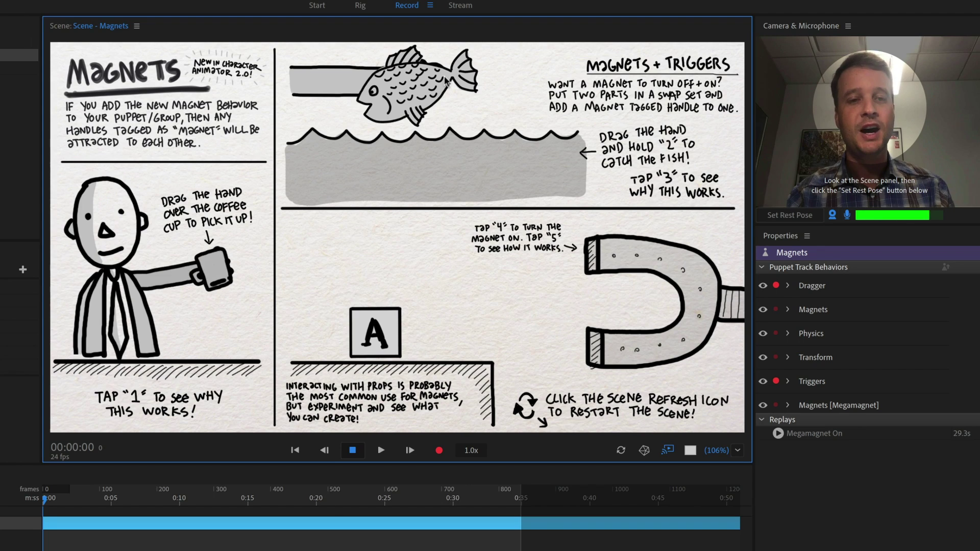
pyautogui.press('2')
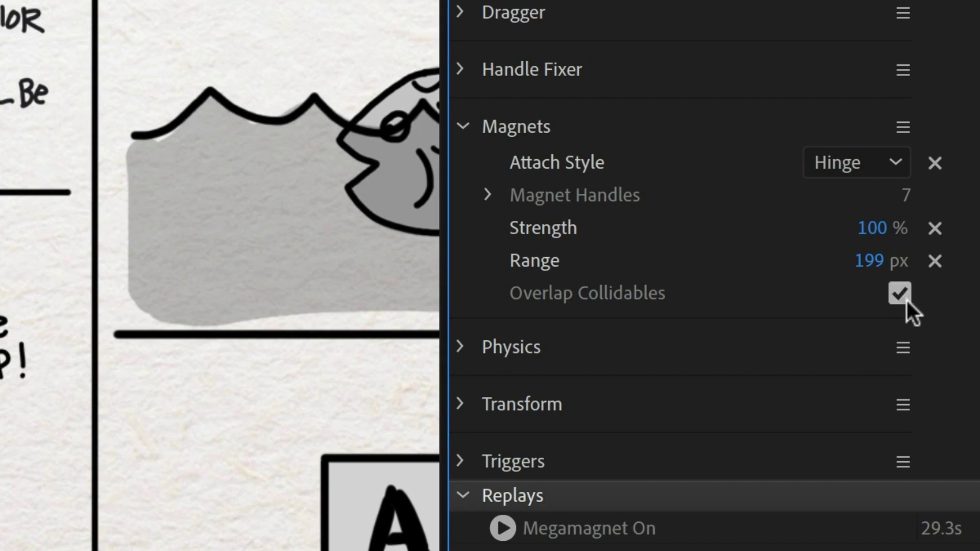
# Turn off Overlap Collidables and switch the magnet on with 4 so blocks A, B, C fly onto it.
pyautogui.click(896, 285)
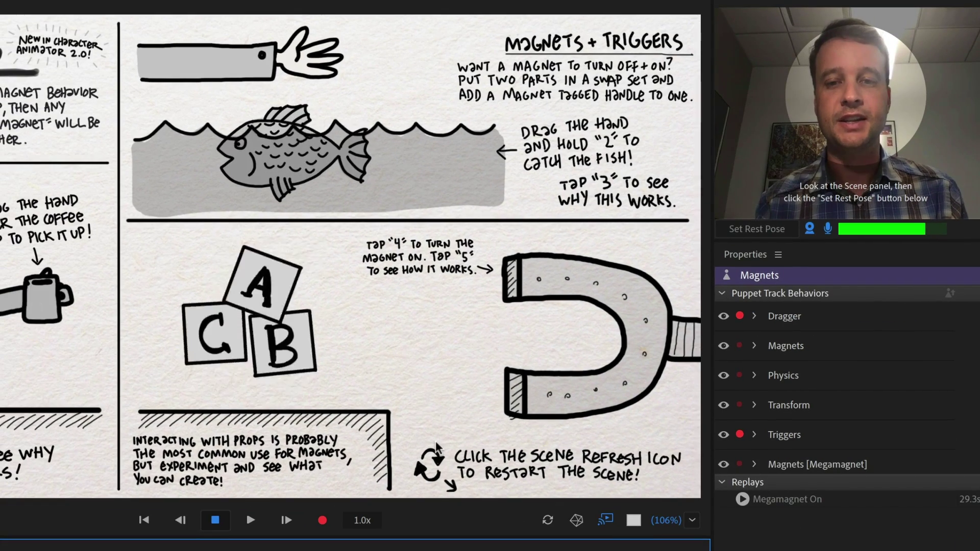
pyautogui.press('4')
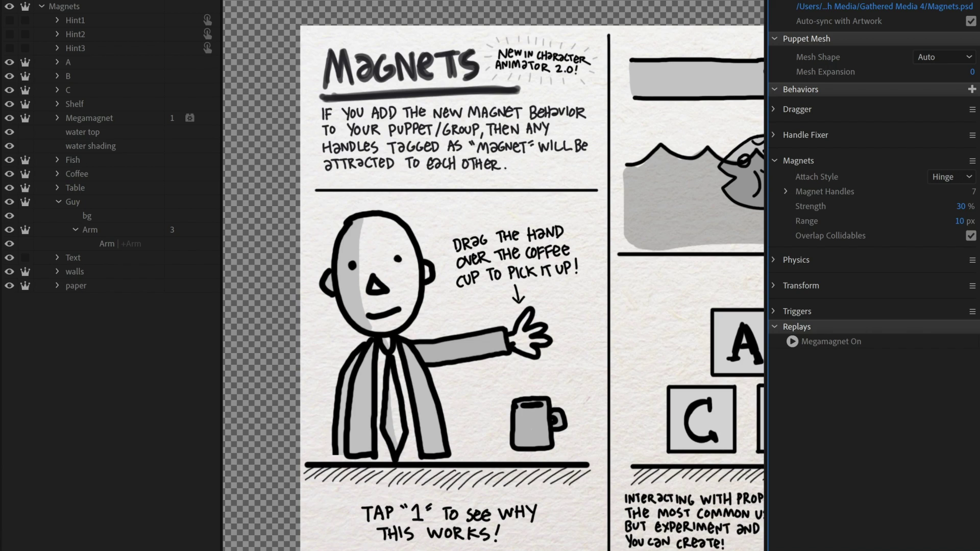
# Select the Table layer and scroll its properties to show its Collide physics tag.
pyautogui.click(78, 182)
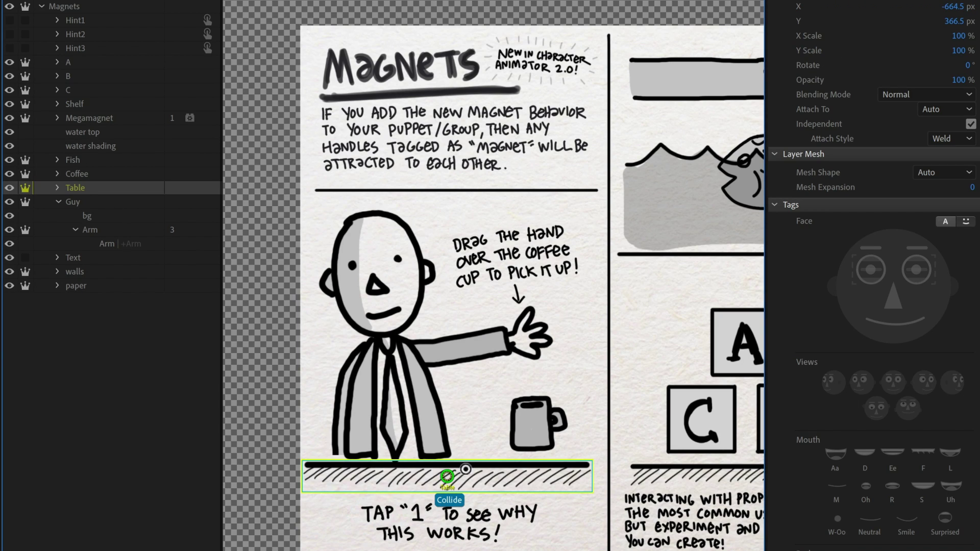
pyautogui.scroll(-8, 926, 541)
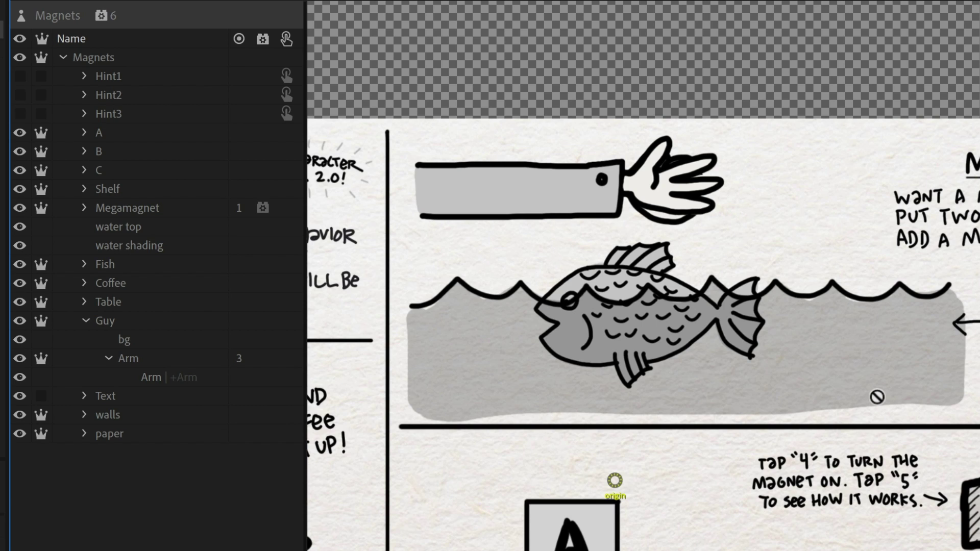
# Expand Fish, inspect the fish and arm layers, then expand arm and hand to reveal off and on.
pyautogui.click(89, 263)
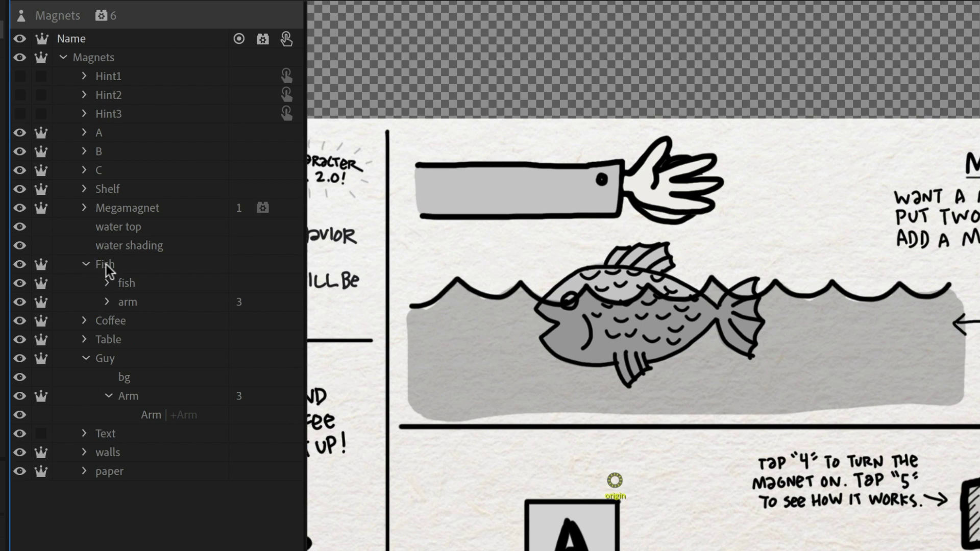
pyautogui.click(106, 265)
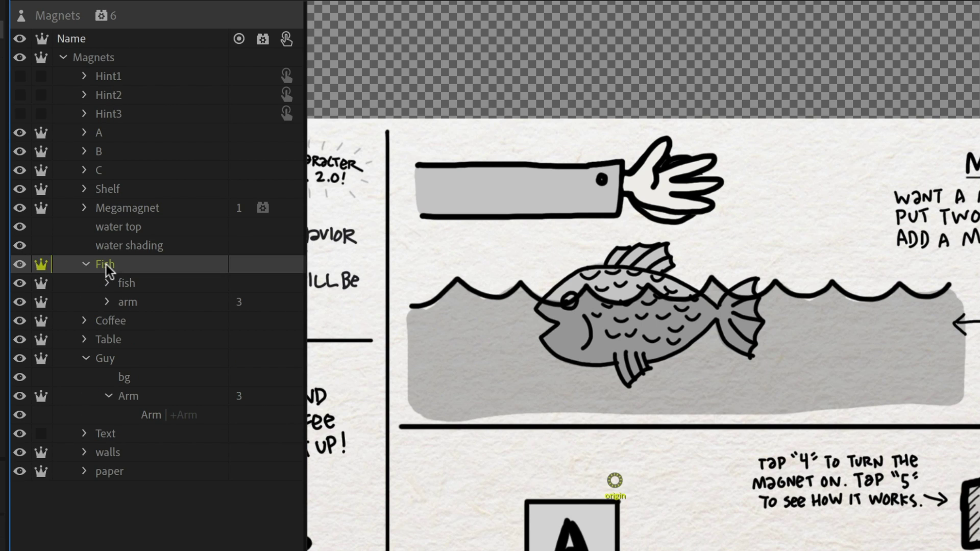
pyautogui.click(129, 290)
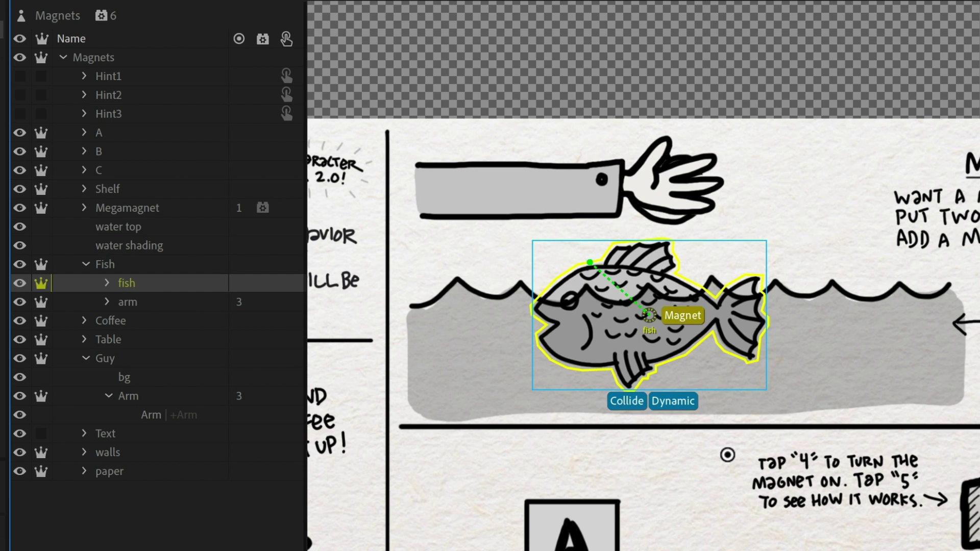
pyautogui.click(154, 303)
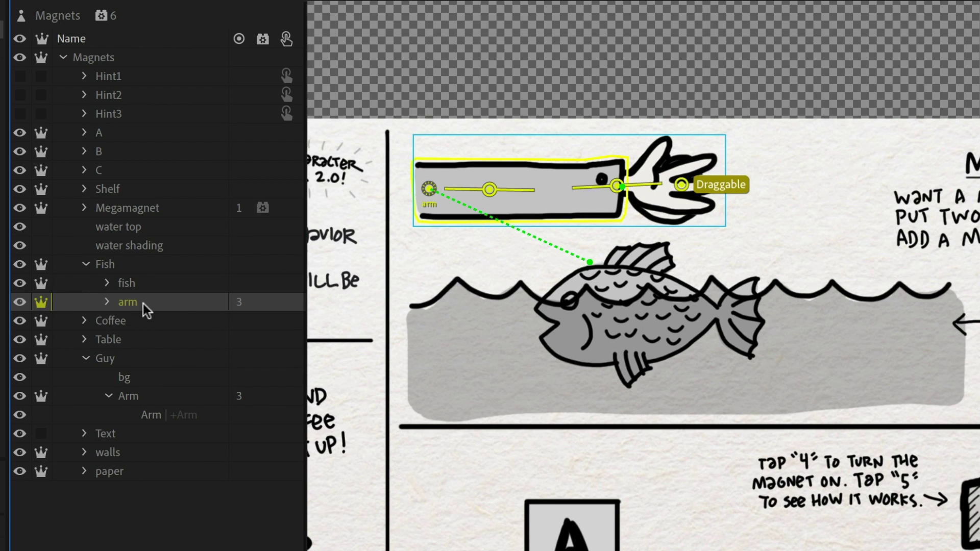
pyautogui.click(108, 303)
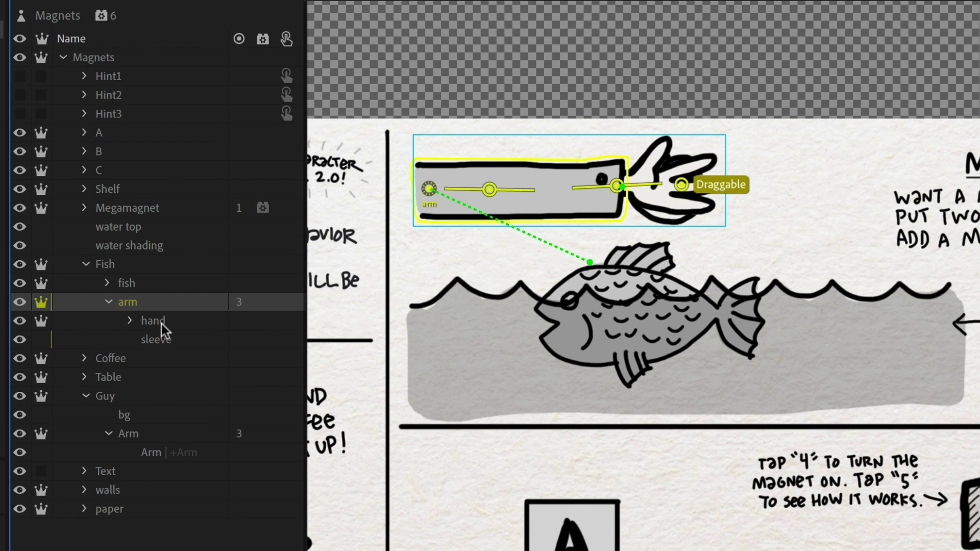
pyautogui.click(162, 322)
pyautogui.click(131, 321)
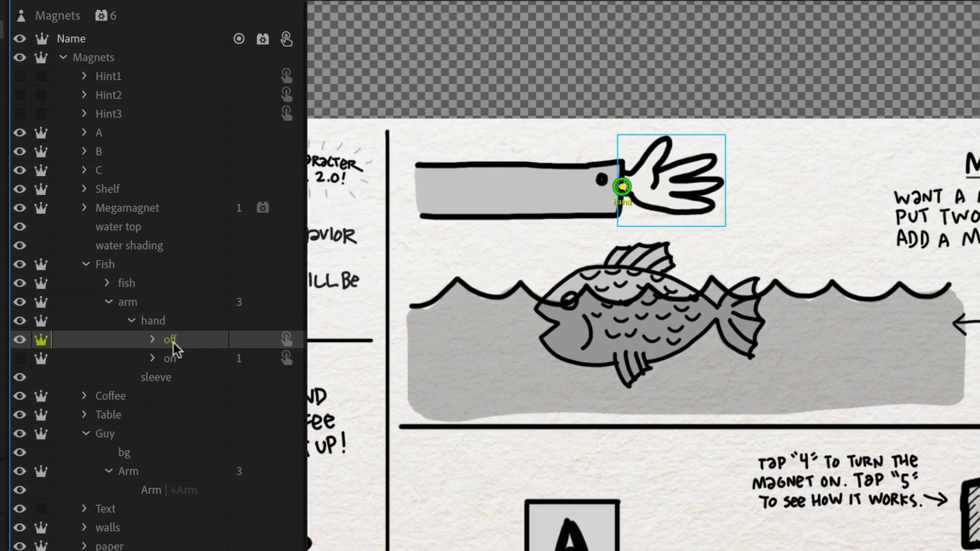
# Hide the hand's off layer and show its on layer, then select the fish layer.
pyautogui.click(439, 196)
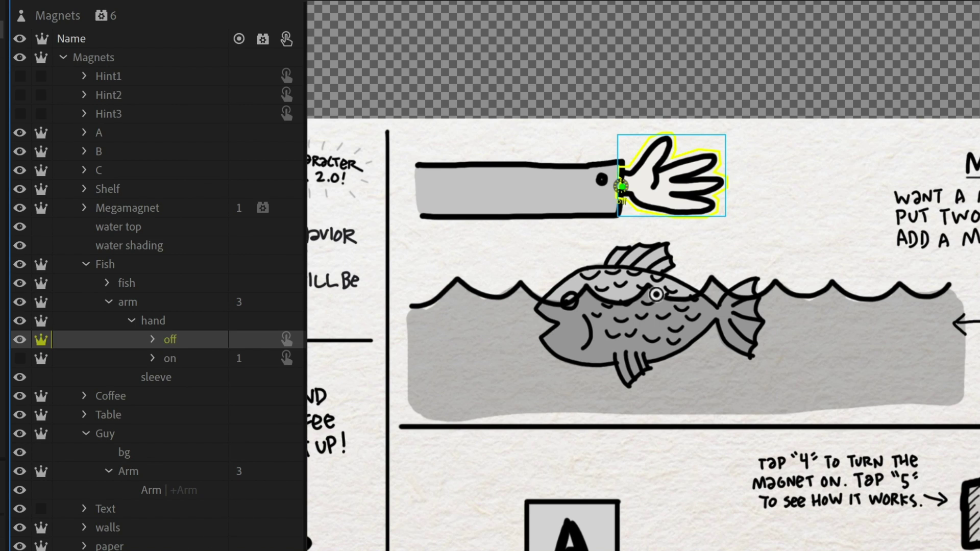
pyautogui.click(20, 339)
pyautogui.click(22, 359)
pyautogui.click(173, 359)
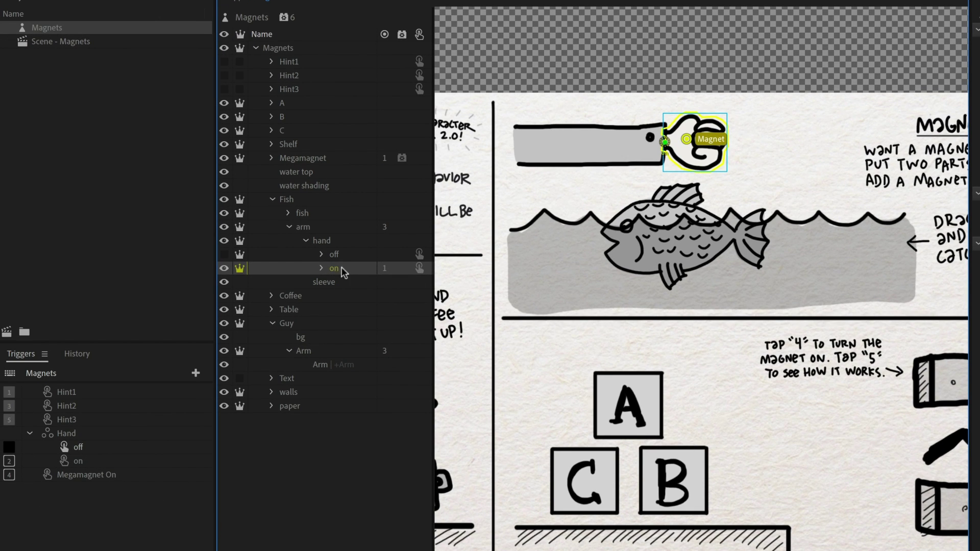
pyautogui.click(306, 214)
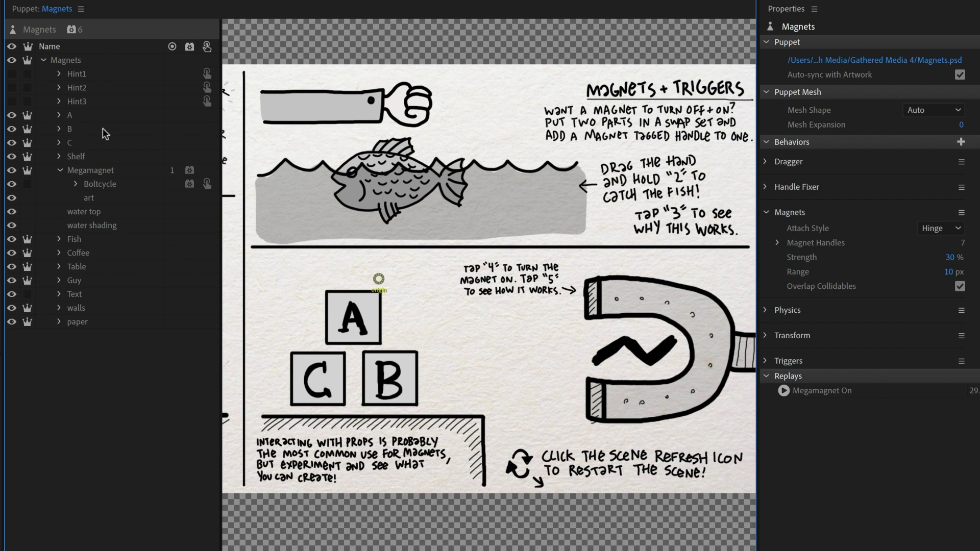
# Inspect the tags of layers A, B, C and the Shelf in turn.
pyautogui.click(79, 115)
pyautogui.click(76, 130)
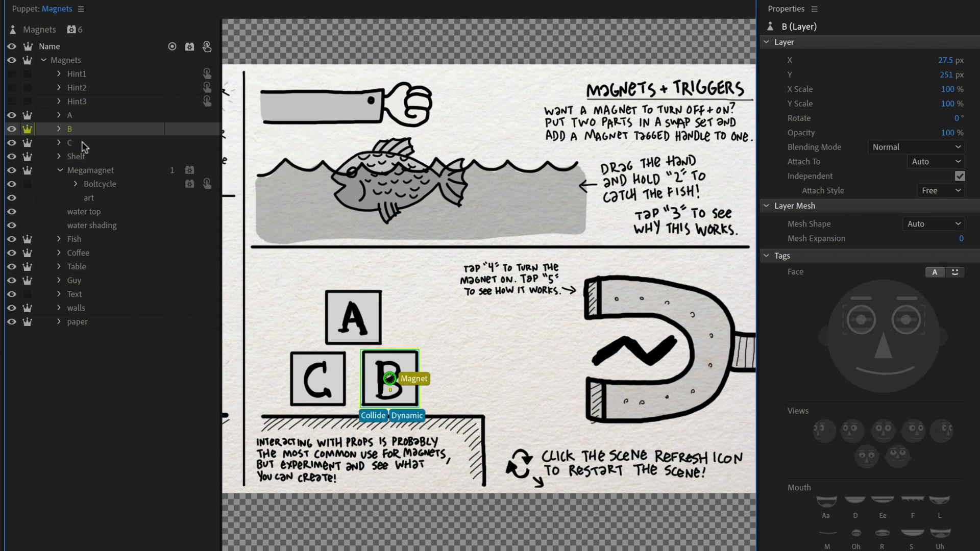
pyautogui.click(81, 141)
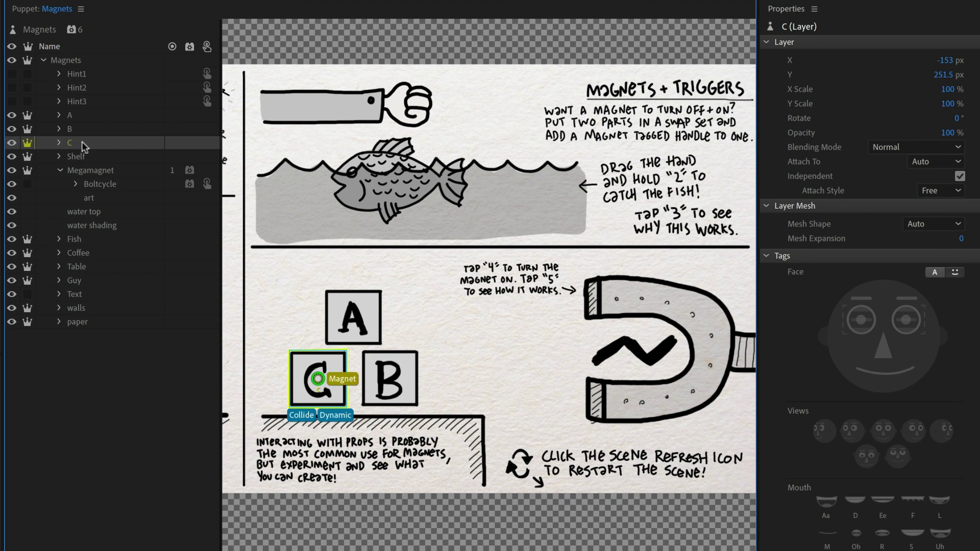
pyautogui.click(76, 156)
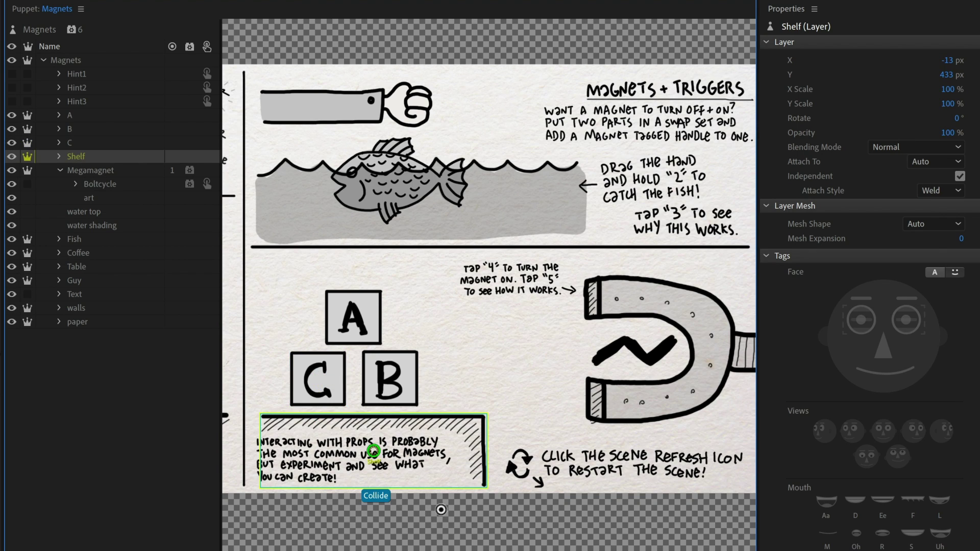
# Select Megamagnet and expand Boltcycle to reveal Layers 67, 66 and 65.
pyautogui.click(132, 169)
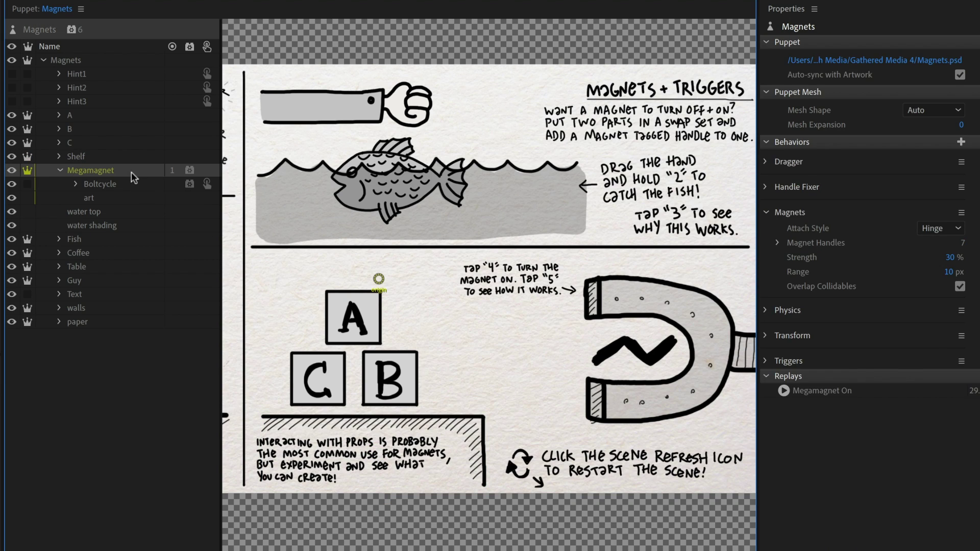
pyautogui.click(131, 172)
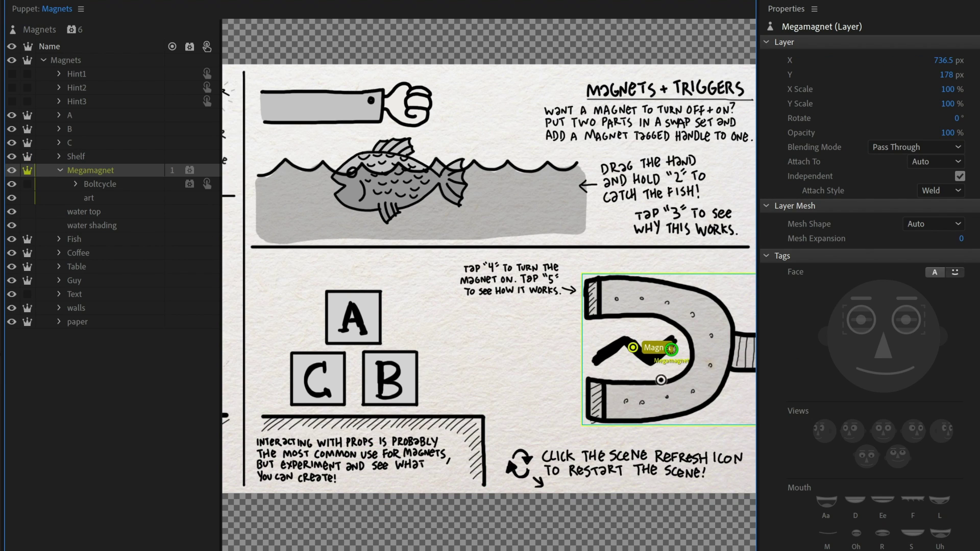
pyautogui.click(77, 184)
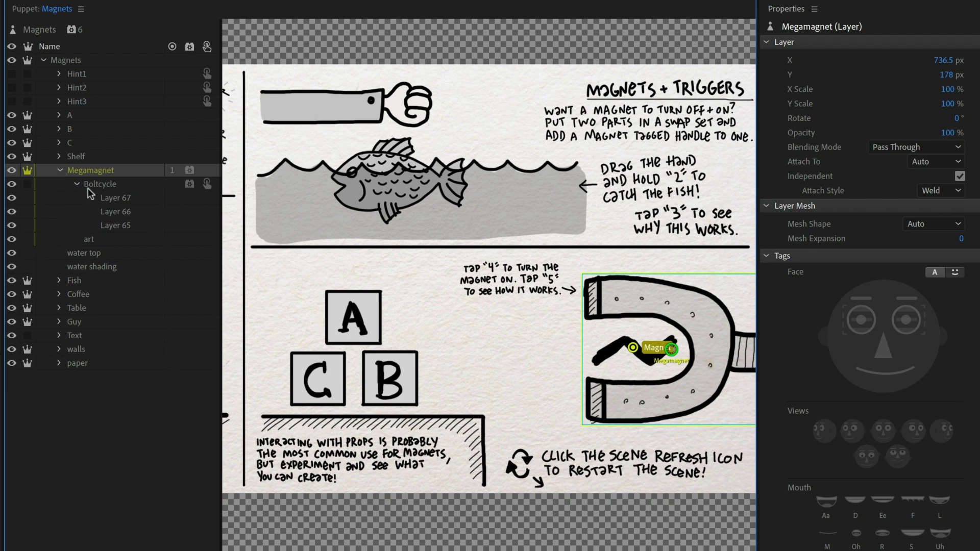
pyautogui.click(100, 182)
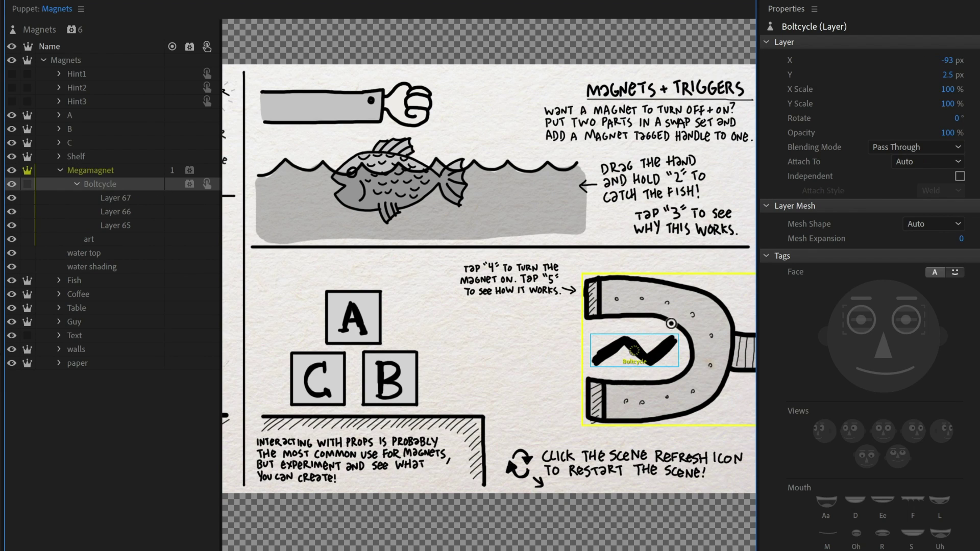
# Collapse Boltcycle and add the Magnets behavior to Megamagnet (Hinge, 0% strength, 1,000 px range).
pyautogui.click(76, 185)
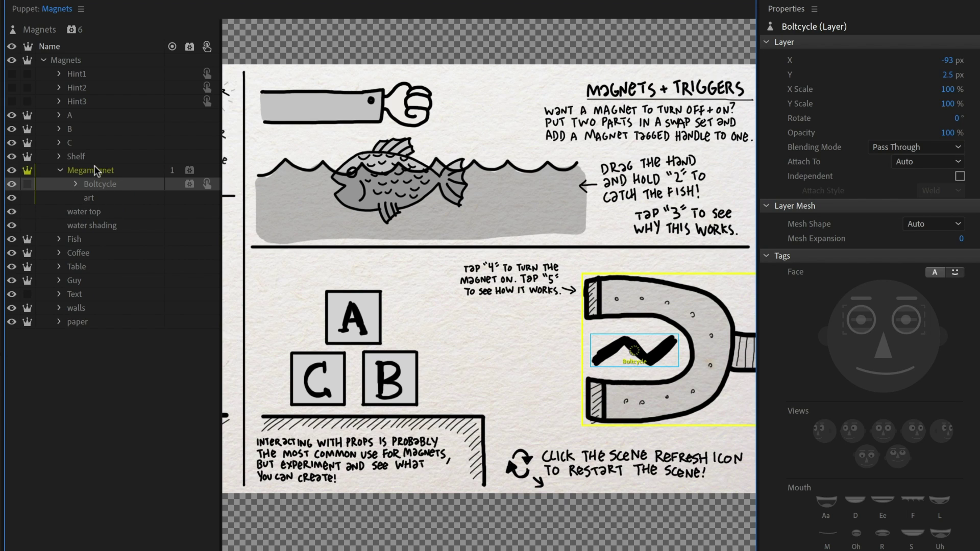
pyautogui.click(96, 171)
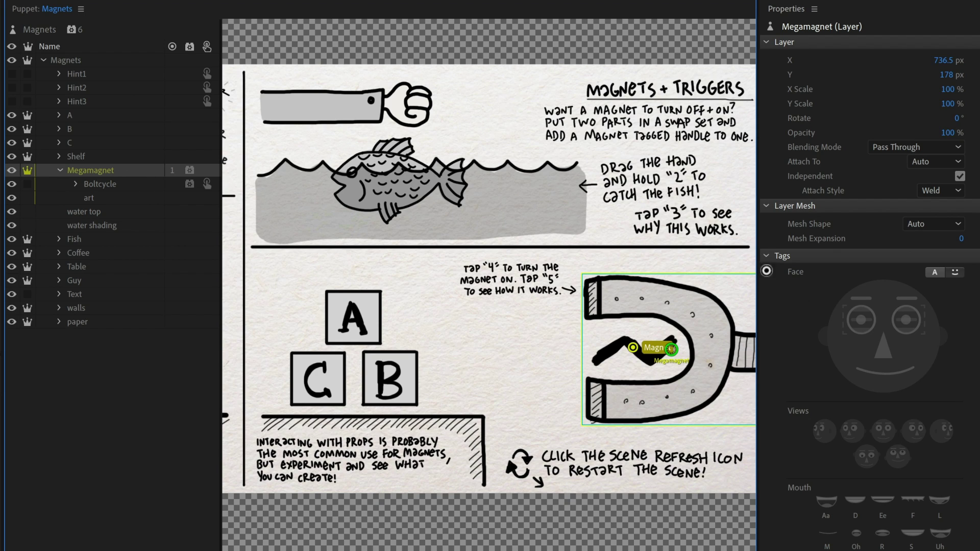
pyautogui.scroll(-10, 926, 460)
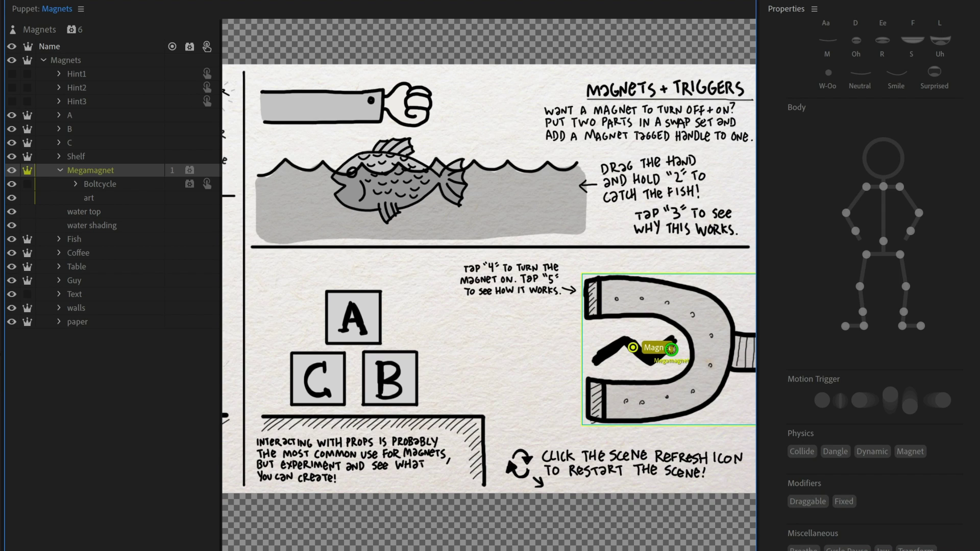
pyautogui.click(113, 25)
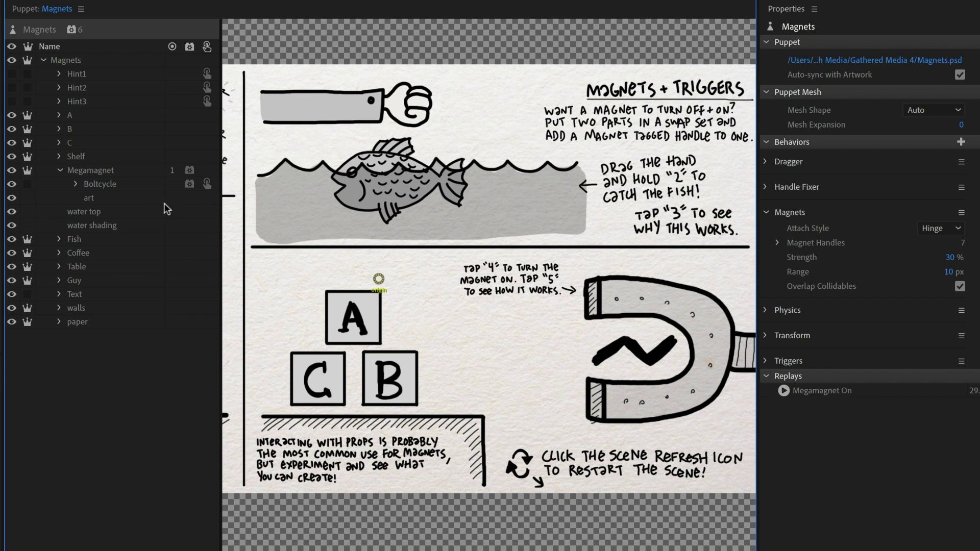
pyautogui.click(105, 172)
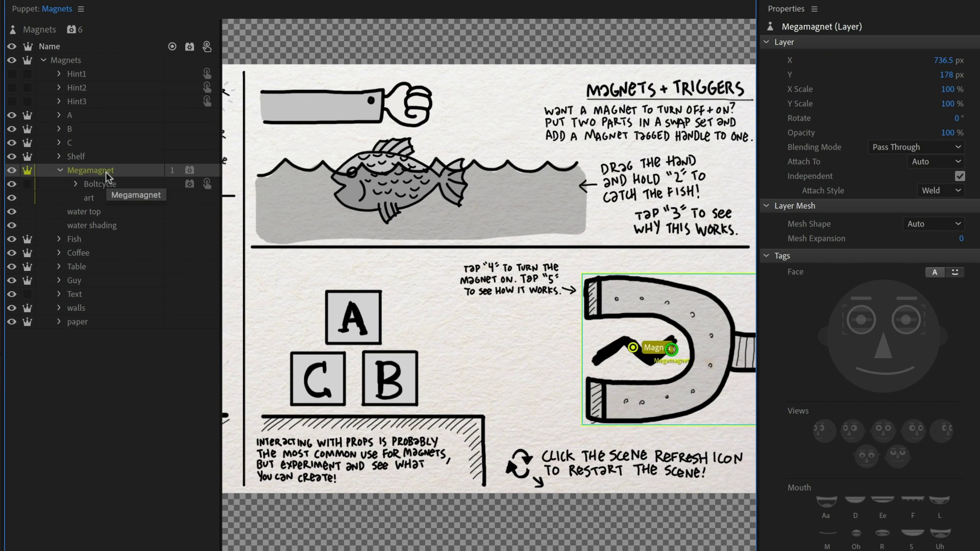
pyautogui.click(189, 170)
pyautogui.click(230, 349)
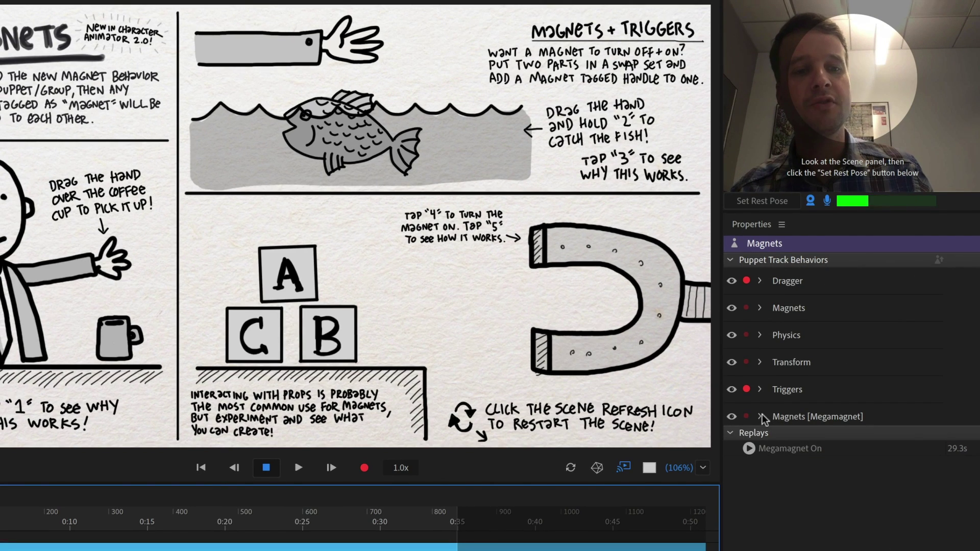
# Expand Magnets [Megamagnet] and scrub Strength up to pull blocks A, B, C in, then back down.
pyautogui.click(761, 416)
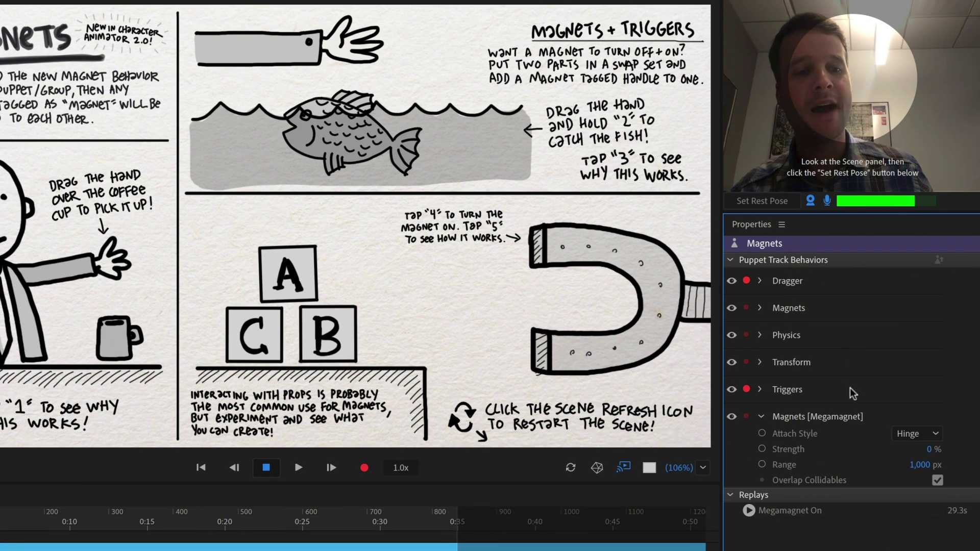
pyautogui.moveTo(928, 449)
pyautogui.mouseDown()
pyautogui.moveTo(931, 423)
pyautogui.moveTo(929, 454)
pyautogui.mouseUp()
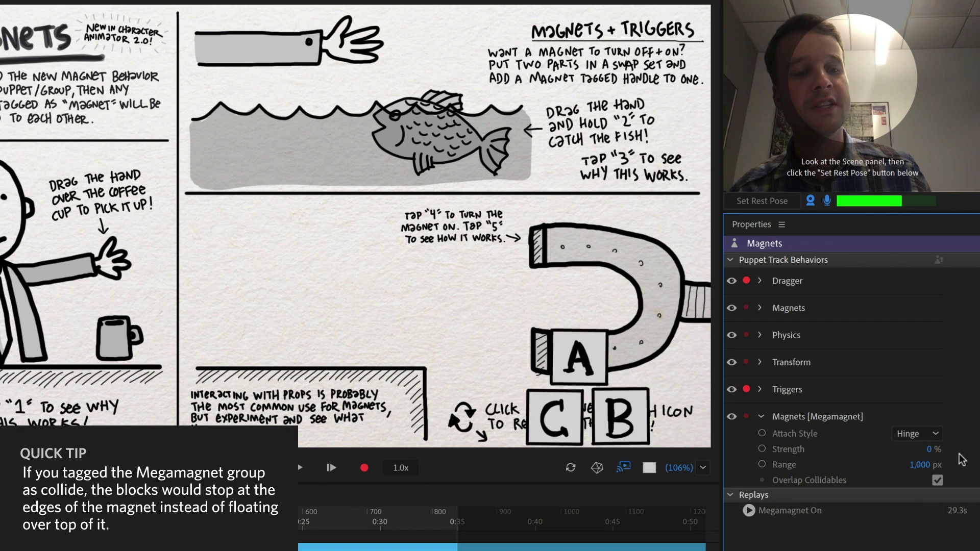
pyautogui.moveTo(933, 448); pyautogui.dragTo(936, 454)
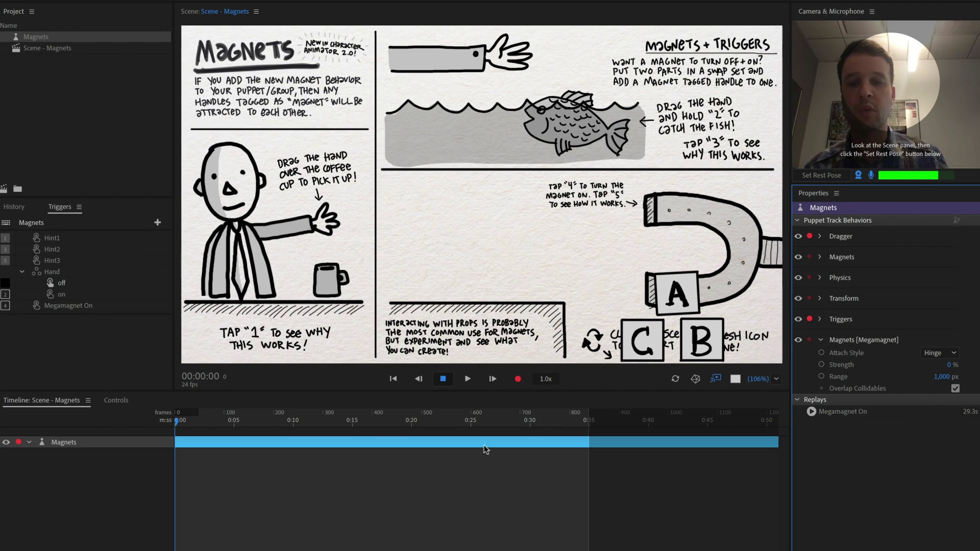
# In the Controls layout, drop in a Strength slider and delete the extra 0–900 one.
pyautogui.click(116, 400)
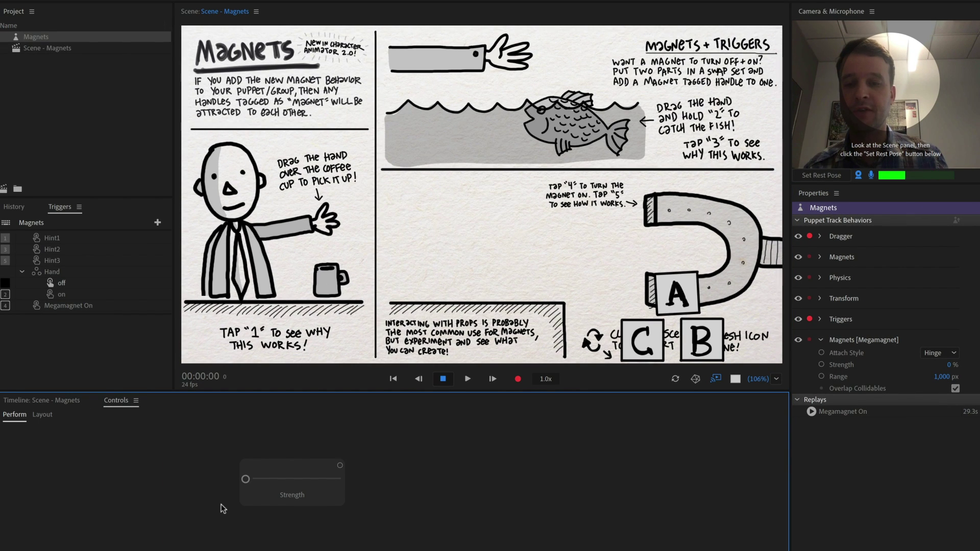
pyautogui.click(43, 414)
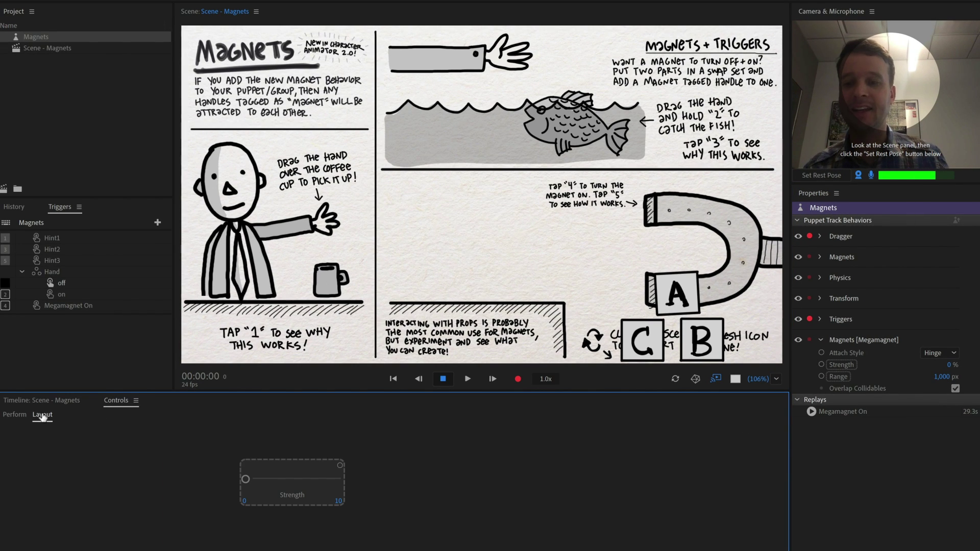
pyautogui.moveTo(838, 364); pyautogui.dragTo(501, 463)
pyautogui.press('Delete')
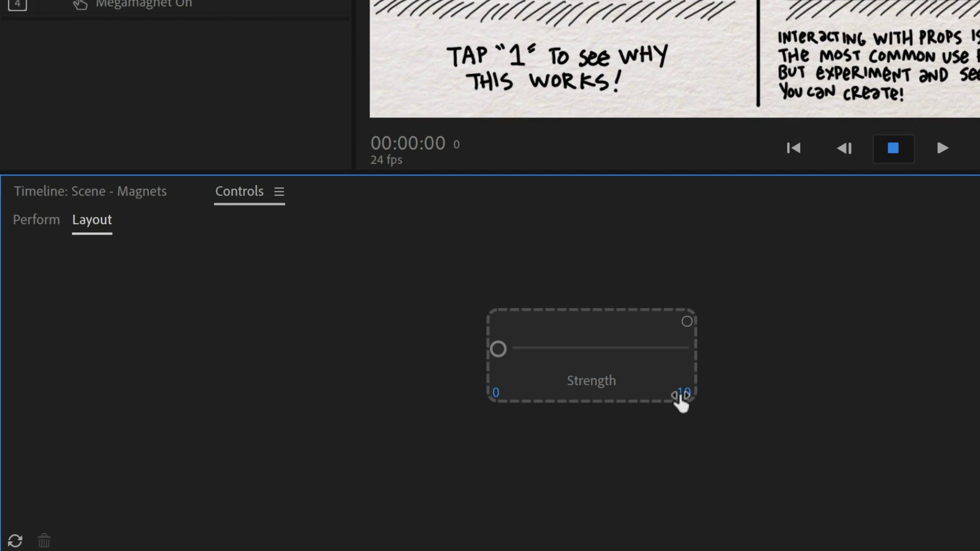
# Set the Strength slider's maximum to 10, then return to Perform and arm it.
pyautogui.click(504, 397)
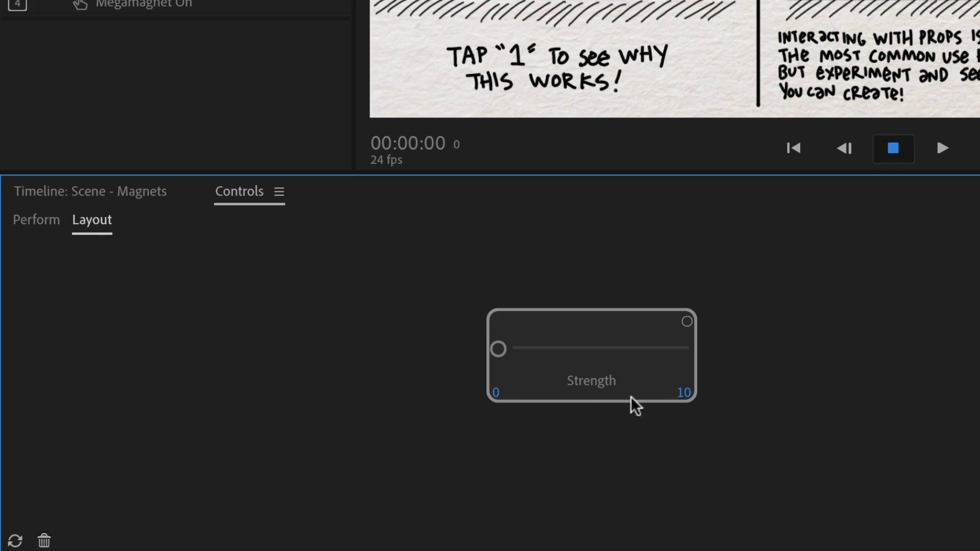
pyautogui.click(683, 393)
pyautogui.write('10')
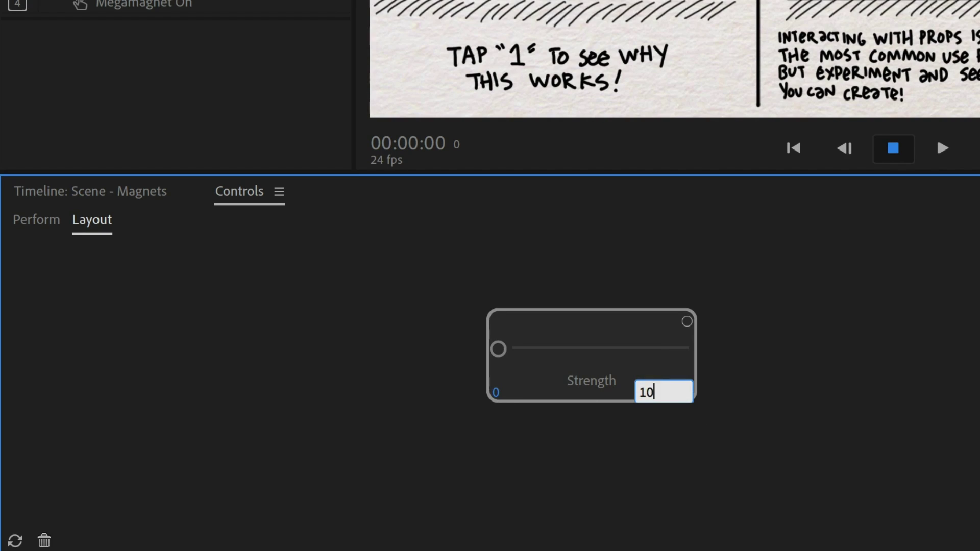
pyautogui.press('Return')
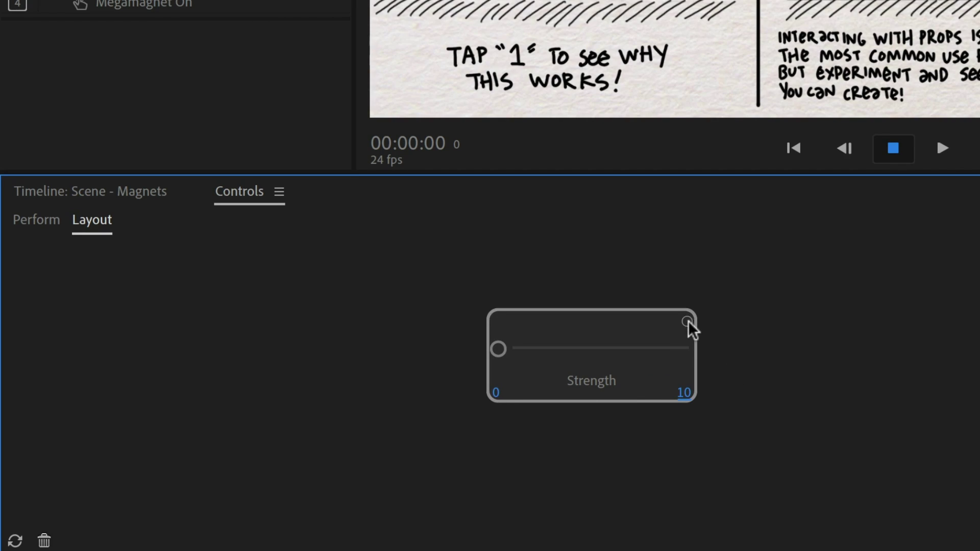
pyautogui.click(36, 223)
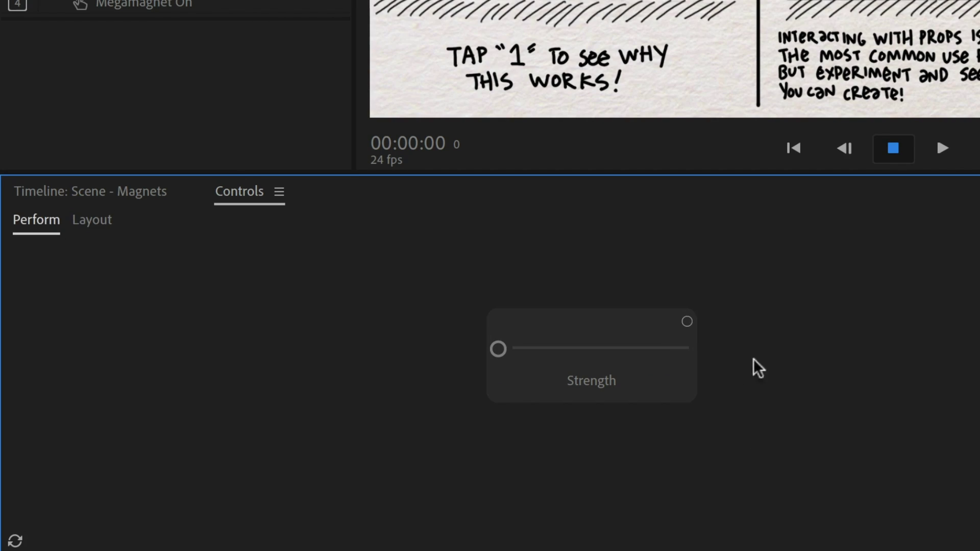
pyautogui.click(687, 322)
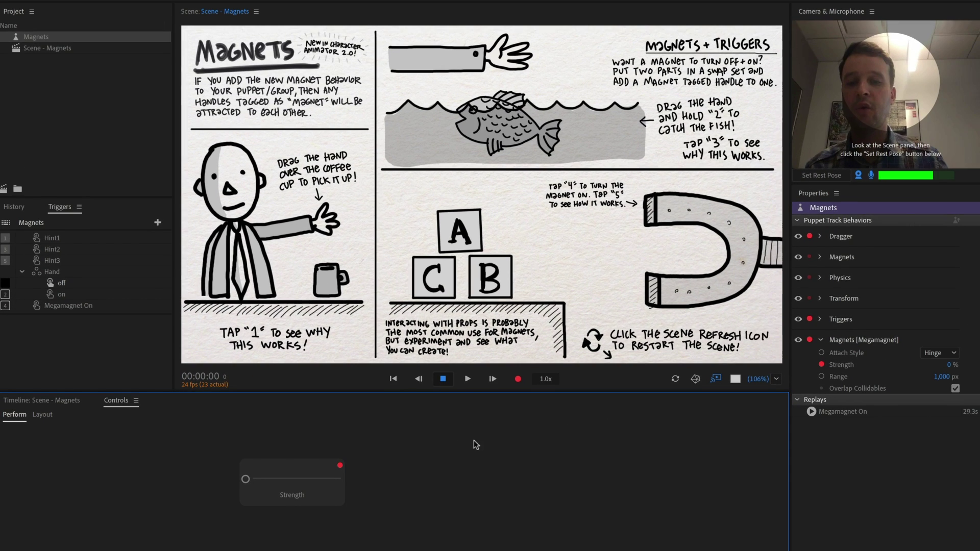
# Record a take raising the Strength slider so the blocks fly onto the magnet, then stop.
pyautogui.hotkey('ctrl', 'r')
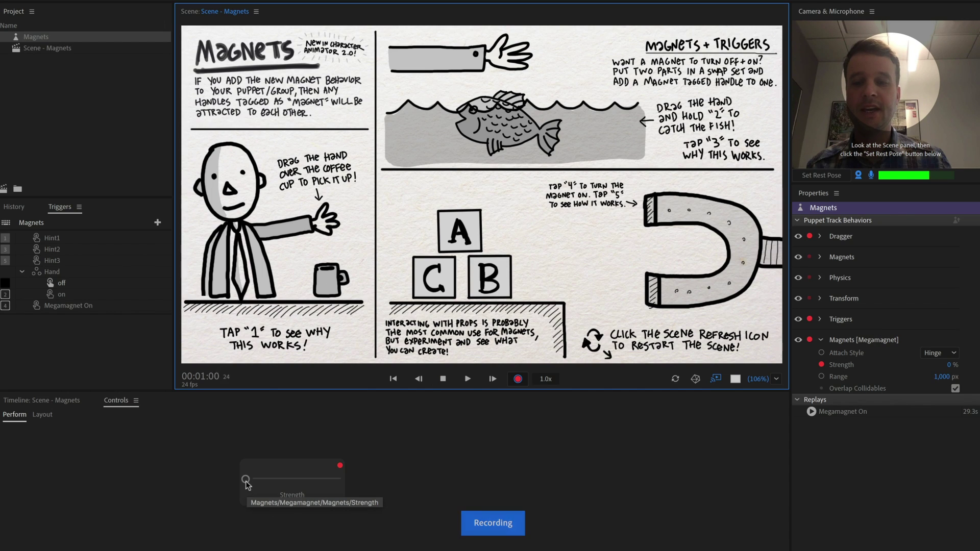
pyautogui.moveTo(246, 480); pyautogui.dragTo(282, 483)
pyautogui.press('space')
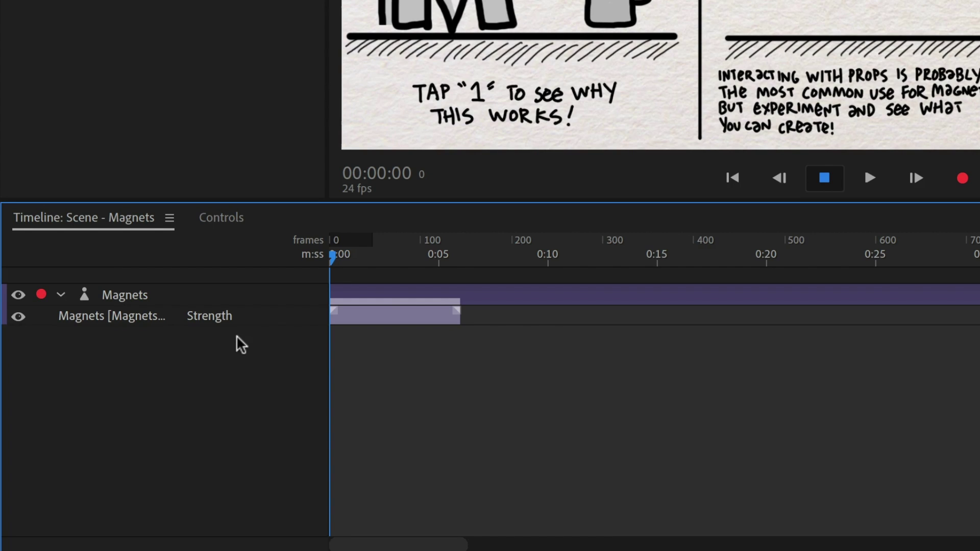
# Refresh the scene to reset the blocks and move the playhead to about frame 49.
pyautogui.click(339, 260)
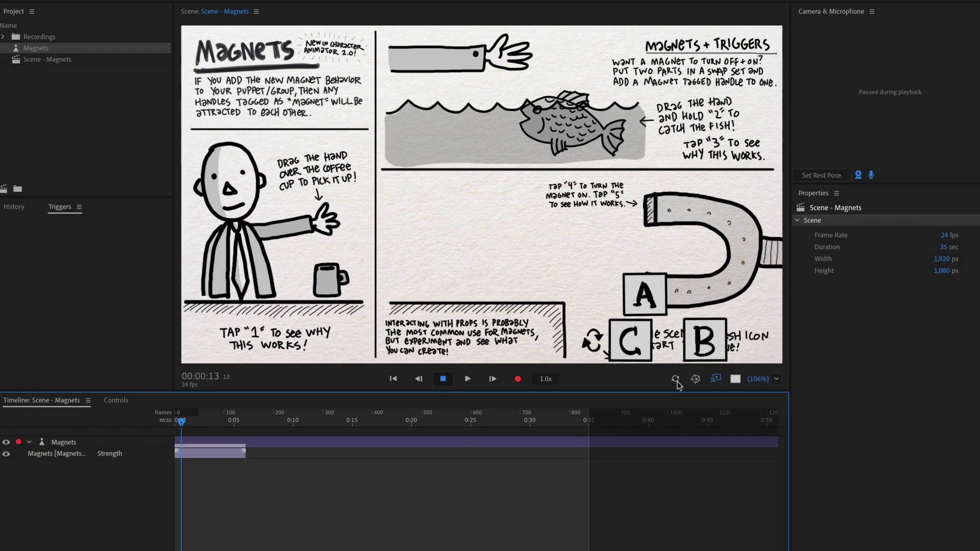
pyautogui.click(675, 379)
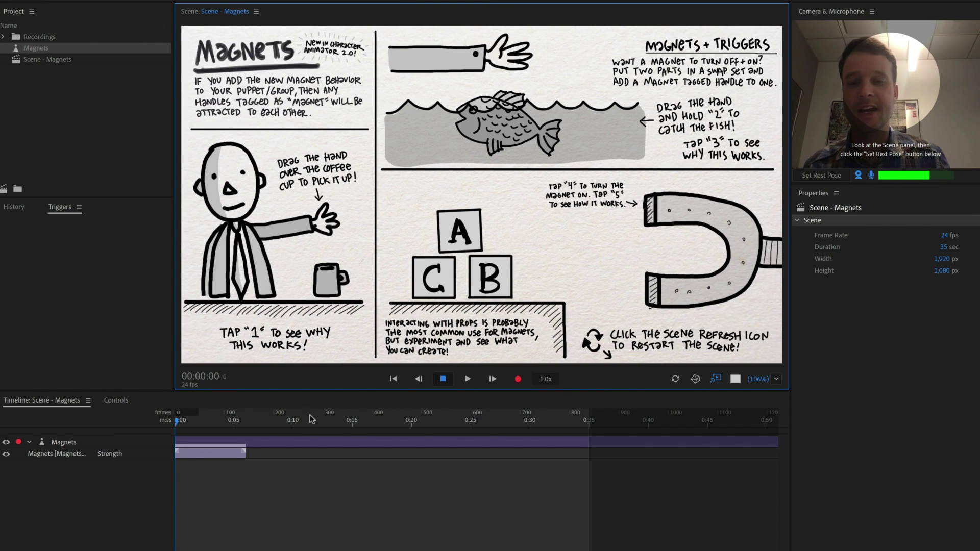
pyautogui.click(181, 421)
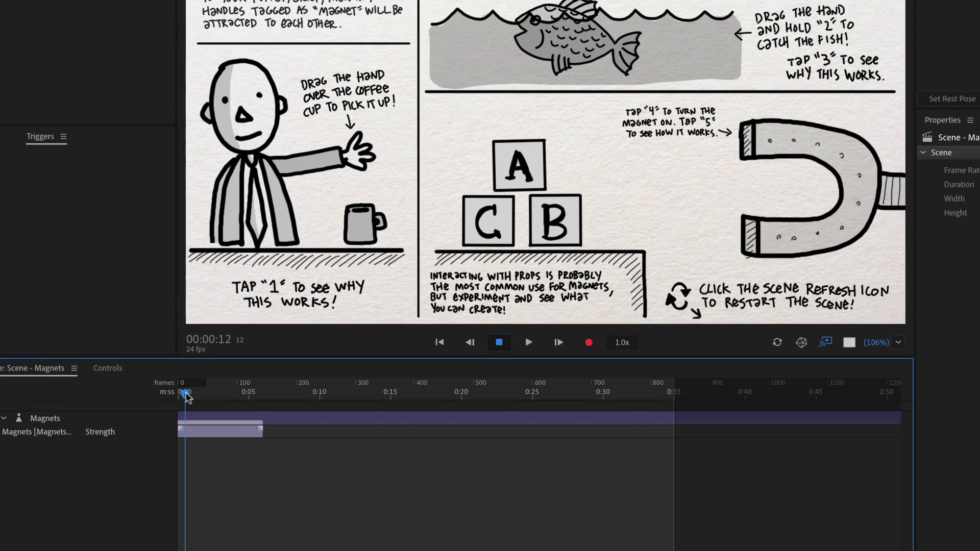
pyautogui.moveTo(186, 397); pyautogui.dragTo(212, 382)
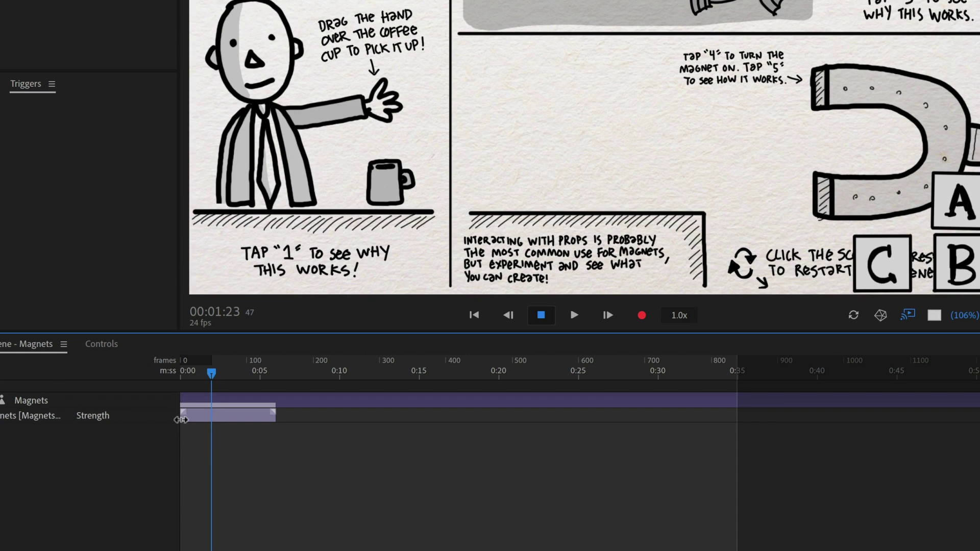
# Trim the take's start to the playhead and stretch its end to about 0:34.
pyautogui.moveTo(181, 419); pyautogui.dragTo(215, 416)
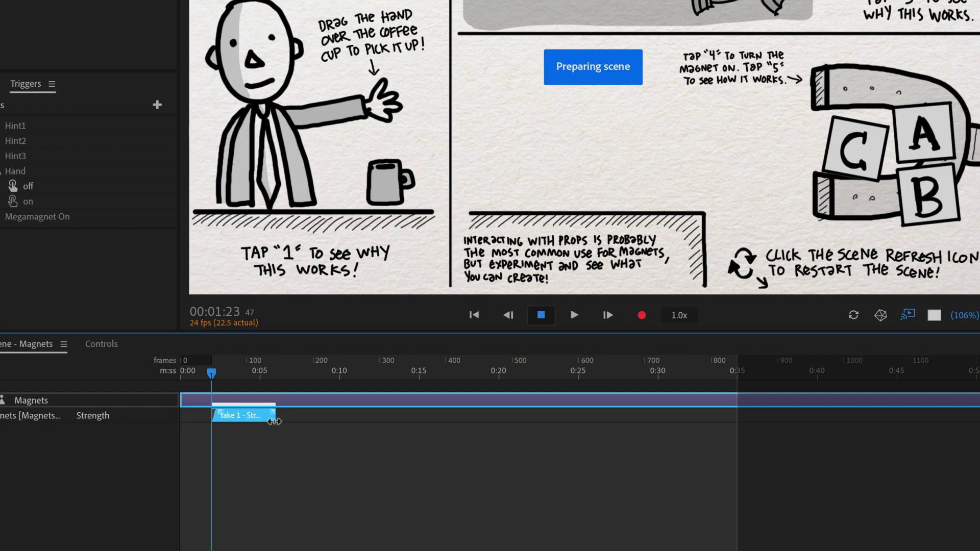
pyautogui.moveTo(274, 420); pyautogui.dragTo(827, 429)
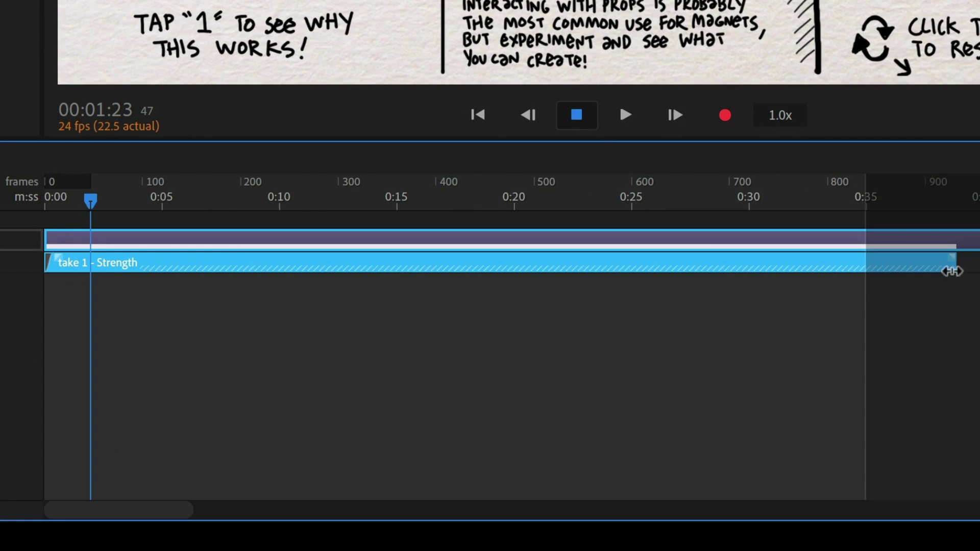
pyautogui.moveTo(951, 271); pyautogui.dragTo(843, 270)
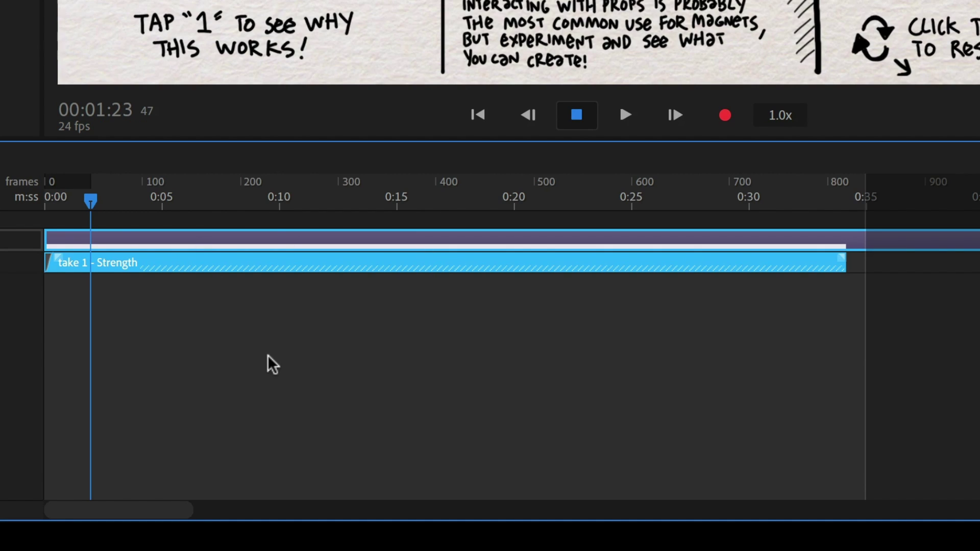
# Play the scene from the start to watch blocks A, B, C pulled onto the magnet.
pyautogui.click(53, 198)
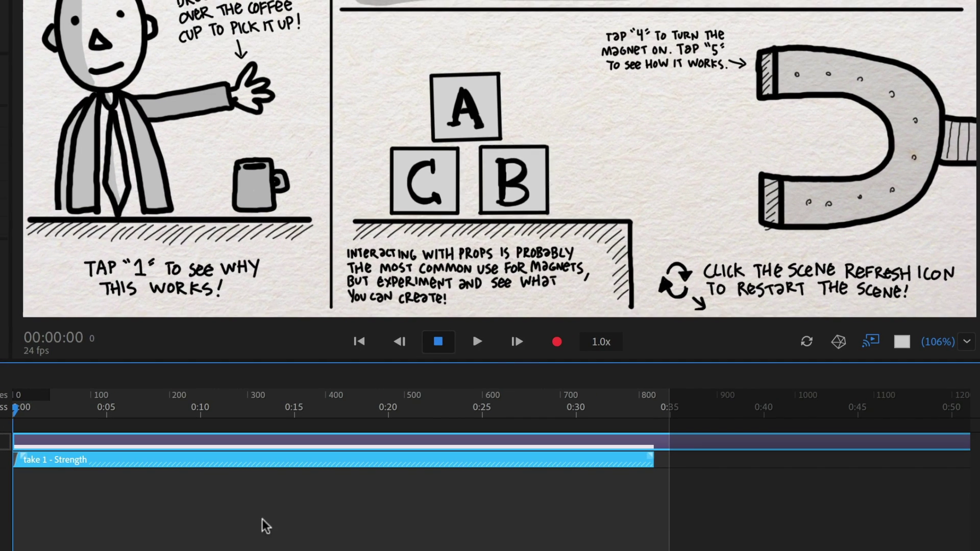
pyautogui.press('space')
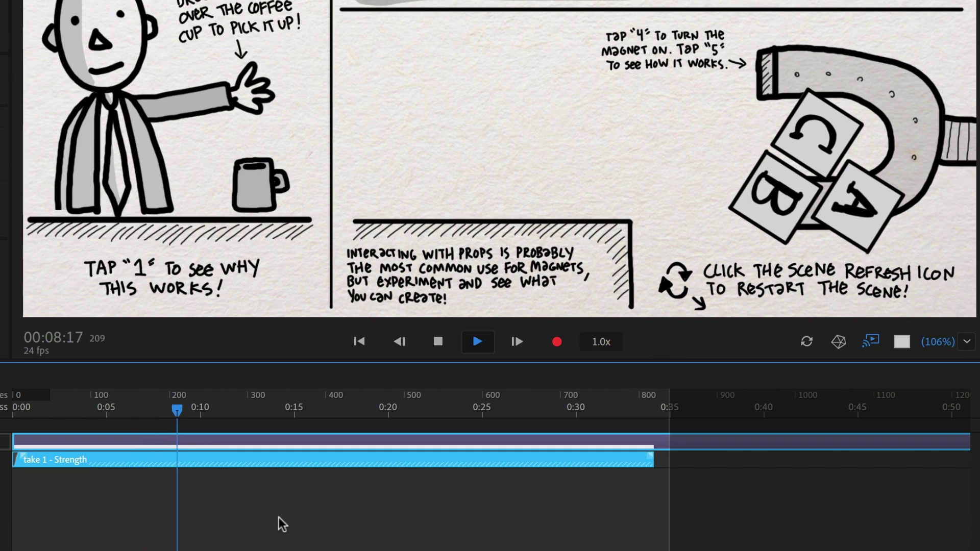
pyautogui.press('space')
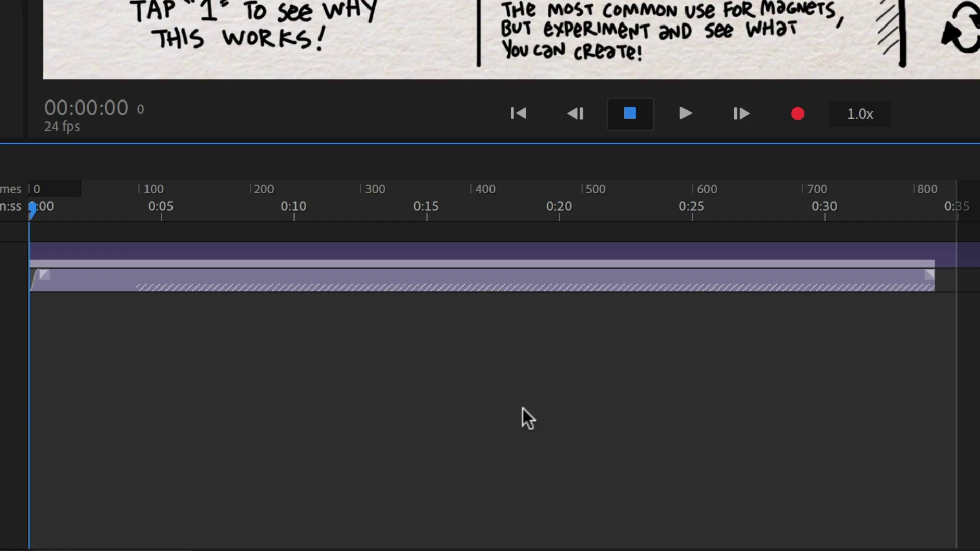
# Create a replay and trigger from the Strength take, assigning trigger key 6.
pyautogui.rightClick(459, 284)
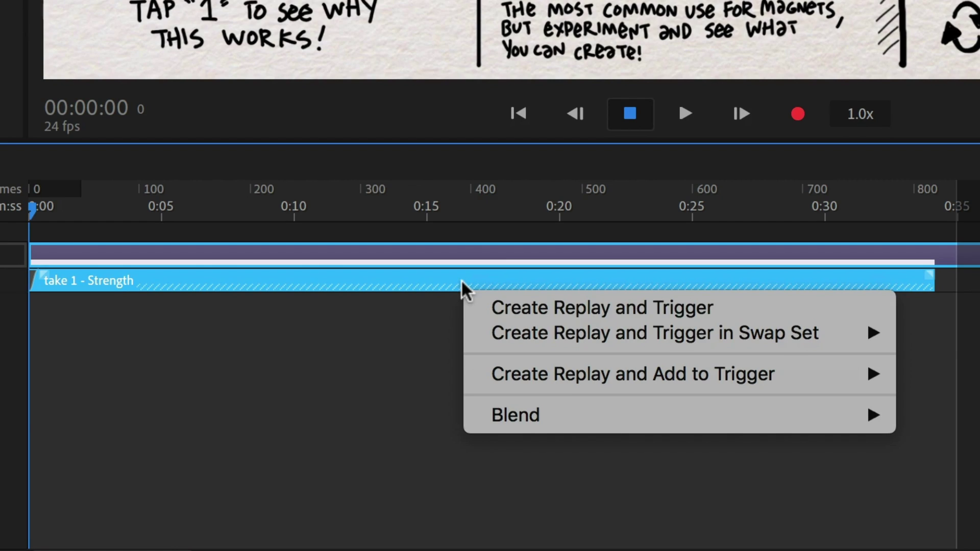
pyautogui.click(760, 307)
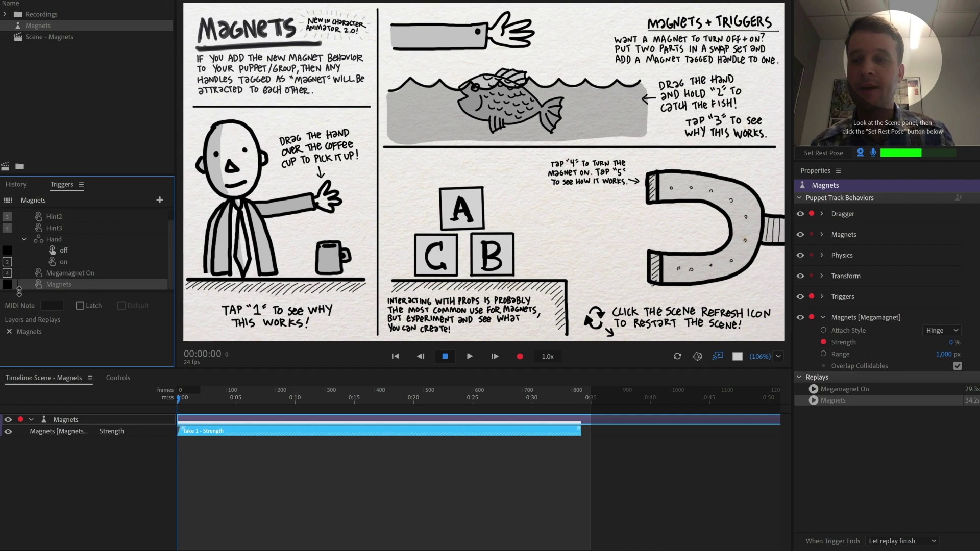
pyautogui.write('6')
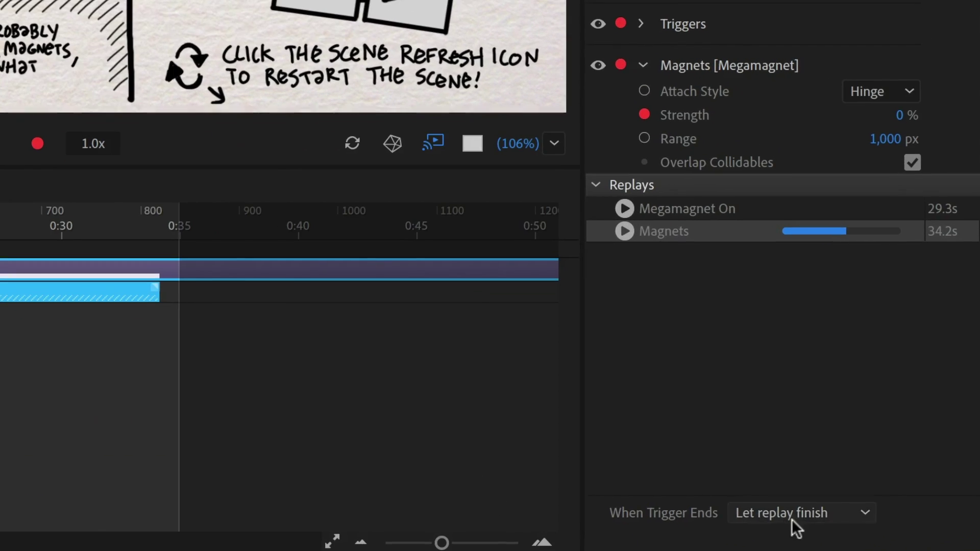
# Set When Trigger Ends to Stop / Sustain replay and test with key 6.
pyautogui.click(900, 541)
pyautogui.click(814, 489)
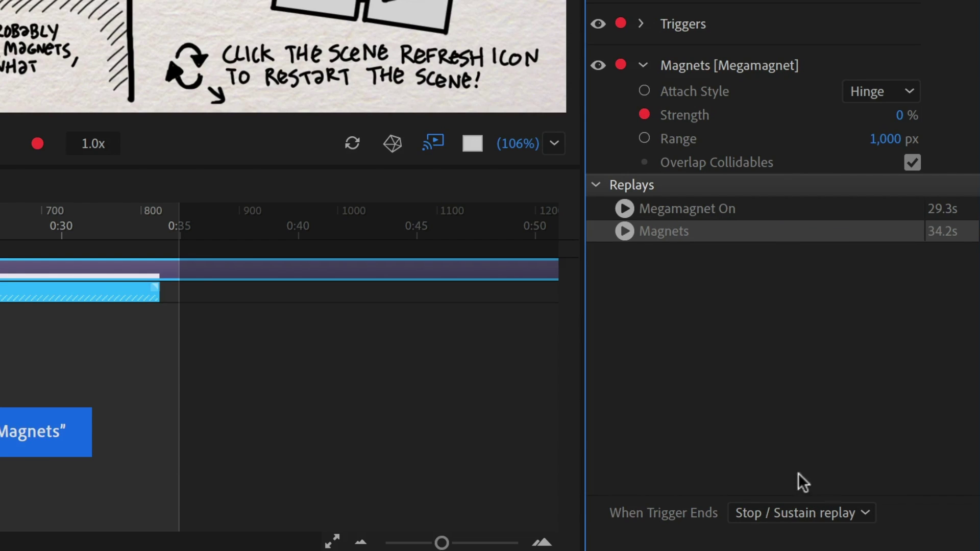
pyautogui.press('6')
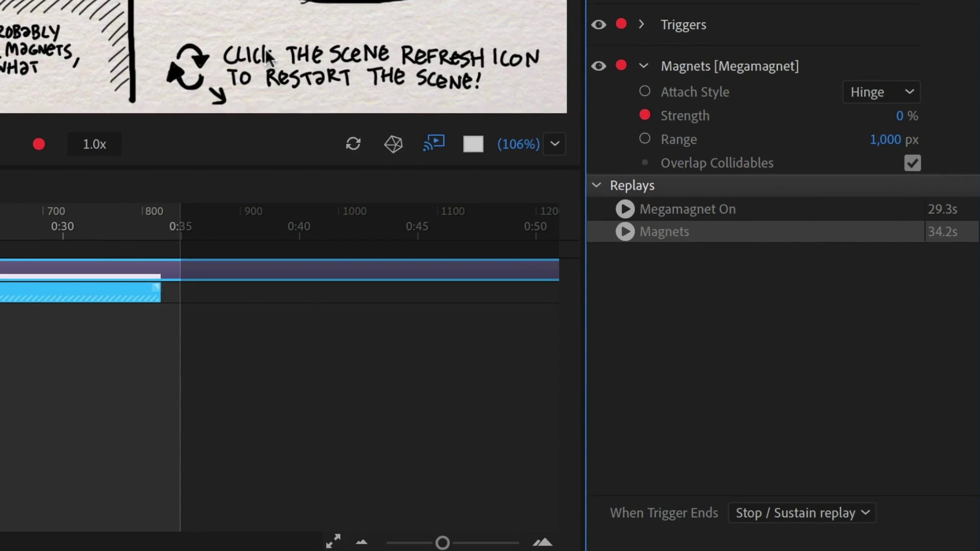